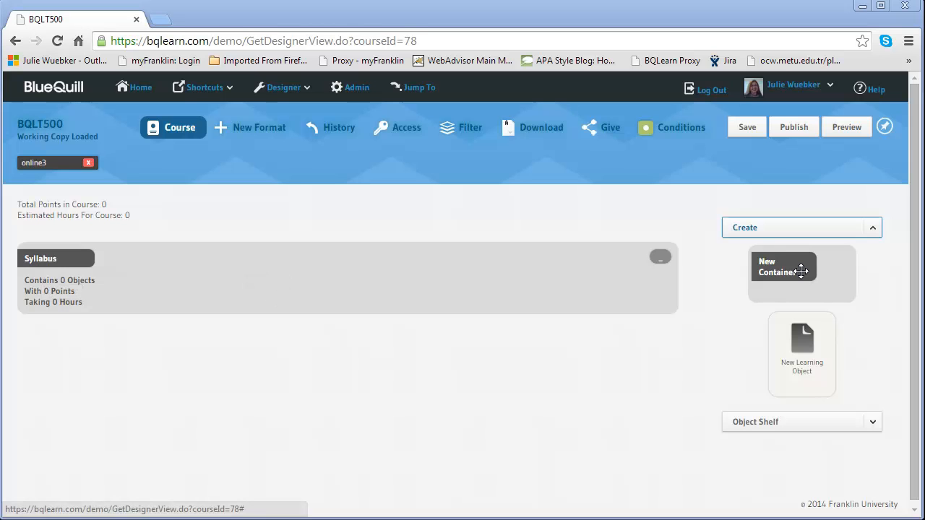
- Add two top-level containers below Syllabus and name them Module 1 and Module 2
drag(802, 273, 308, 339)
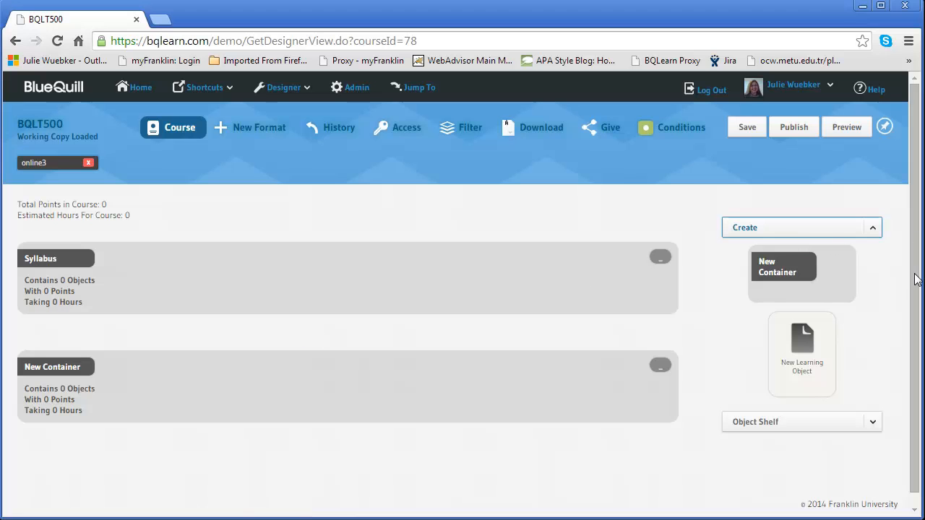
drag(783, 268, 419, 447)
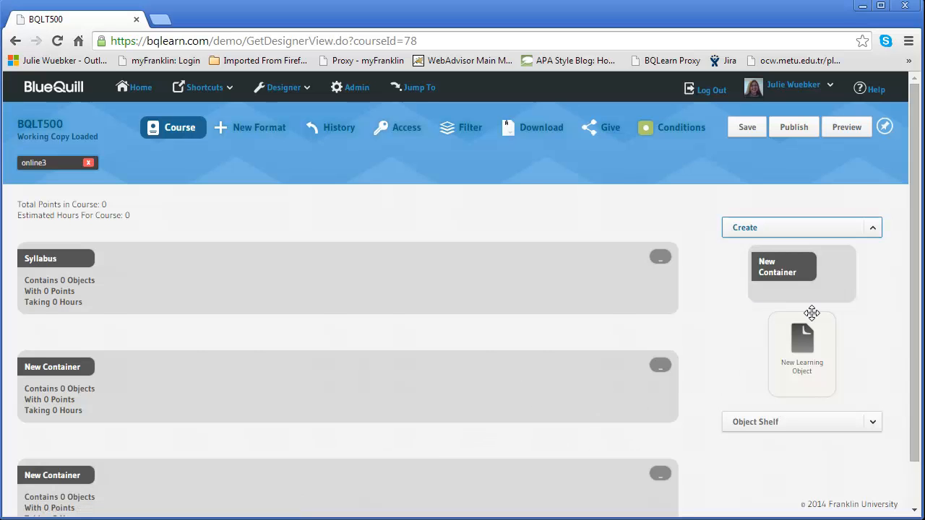
scroll(812, 313, down, 1)
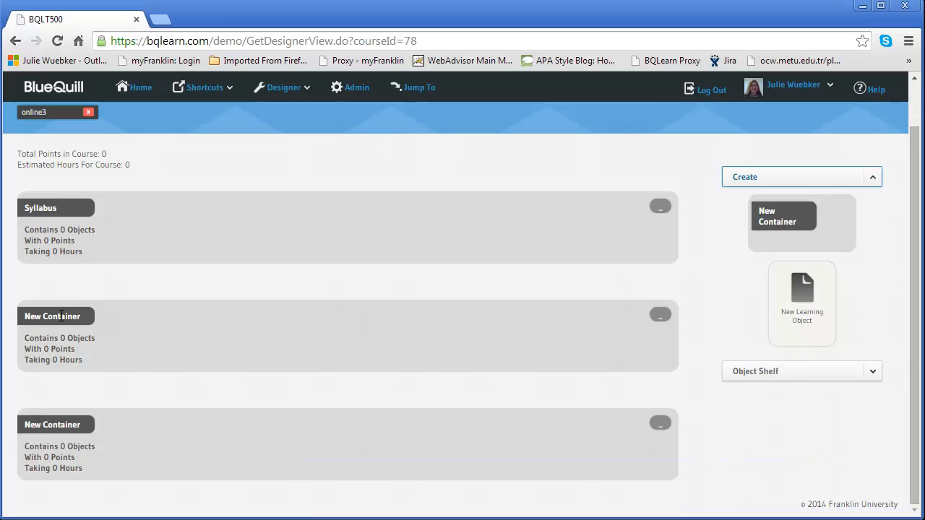
click(68, 318)
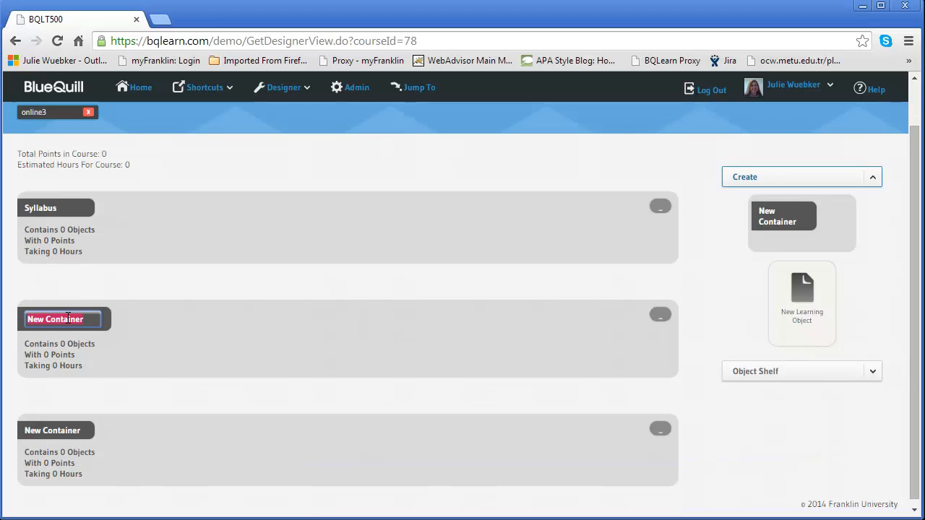
text(Module 1)
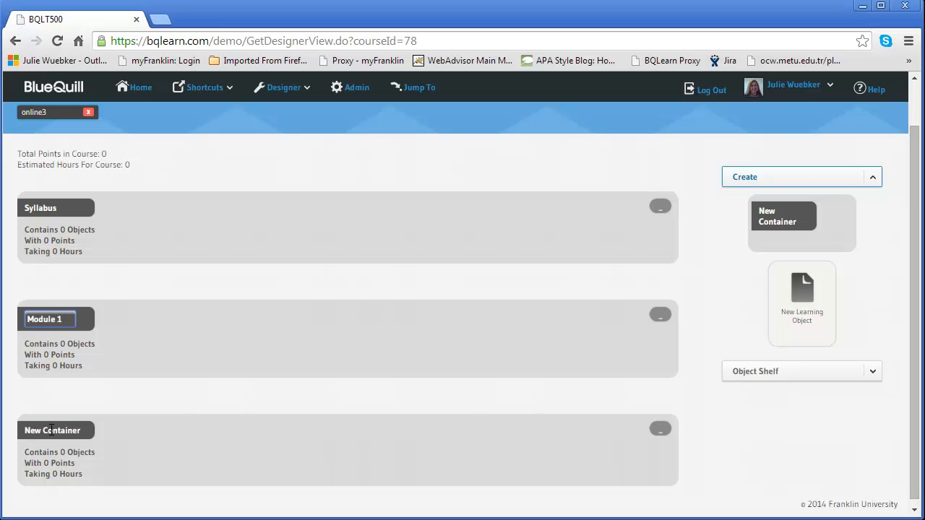
click(50, 431)
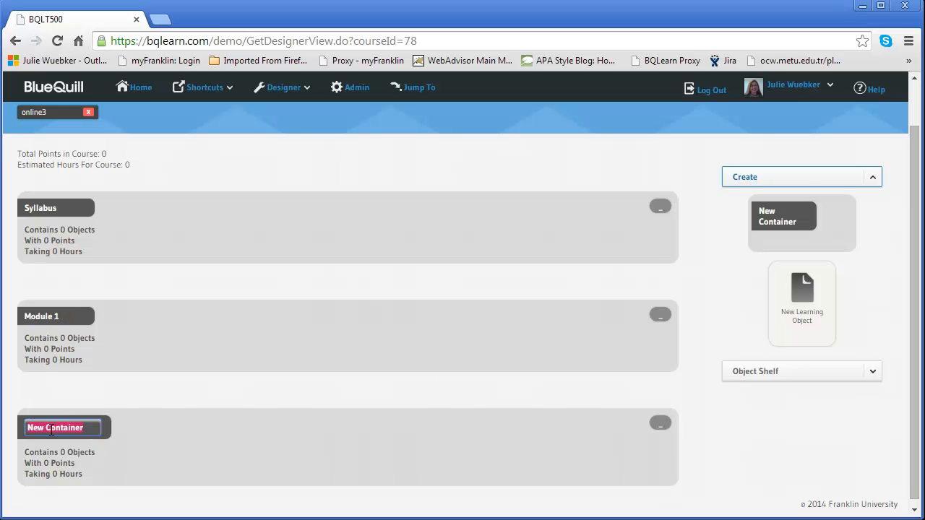
text(Module 2)
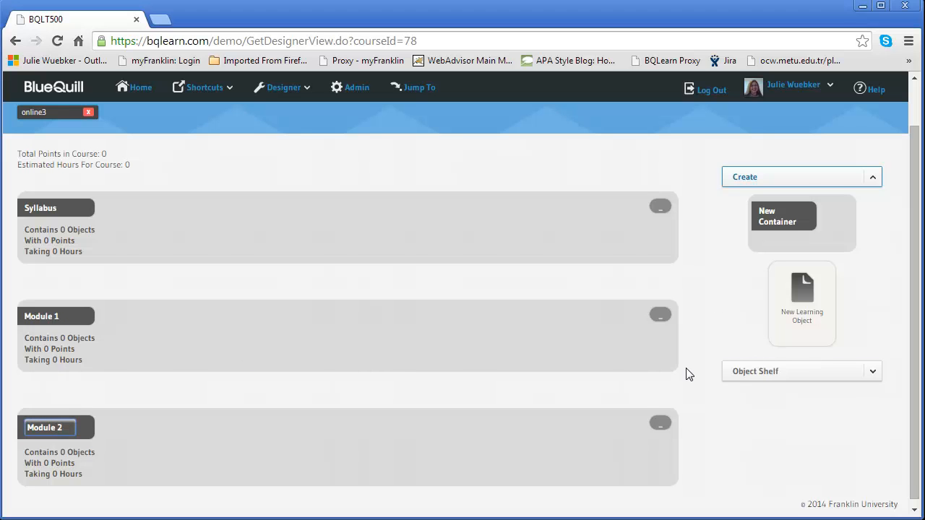
key(Return)
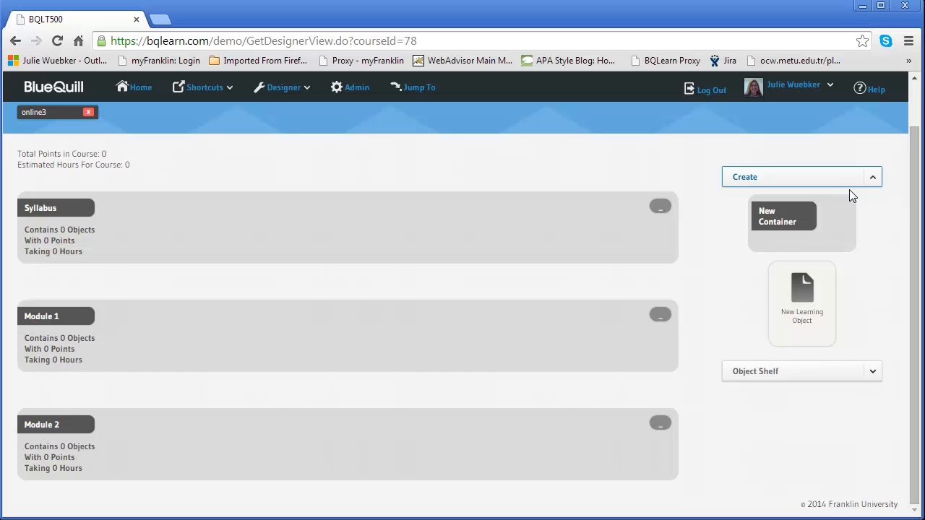
- Nest a new container inside Module 1 and name it Objective 1
drag(790, 215, 390, 339)
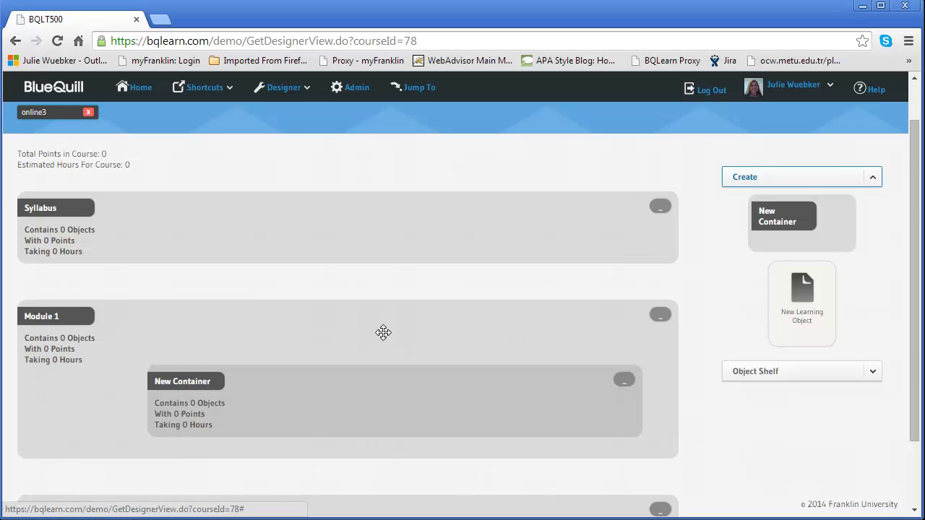
scroll(332, 342, down, 1)
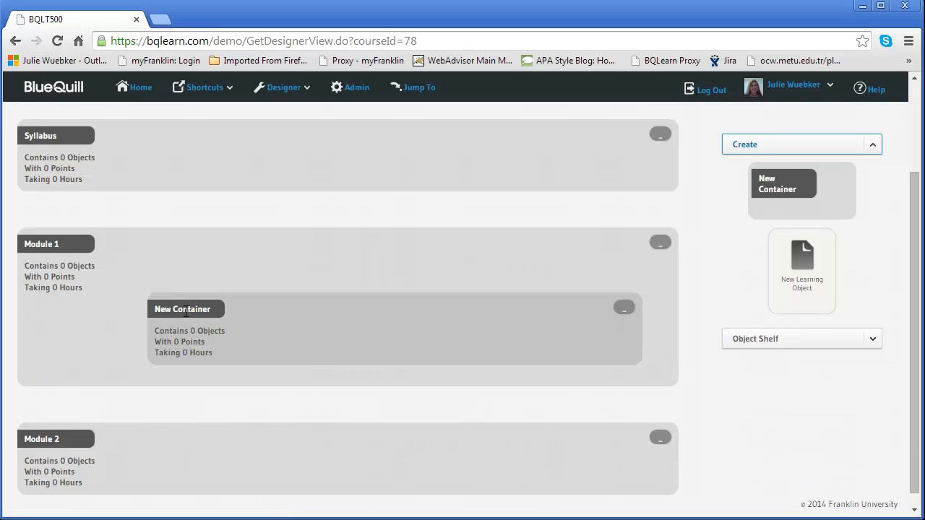
double_click(185, 311)
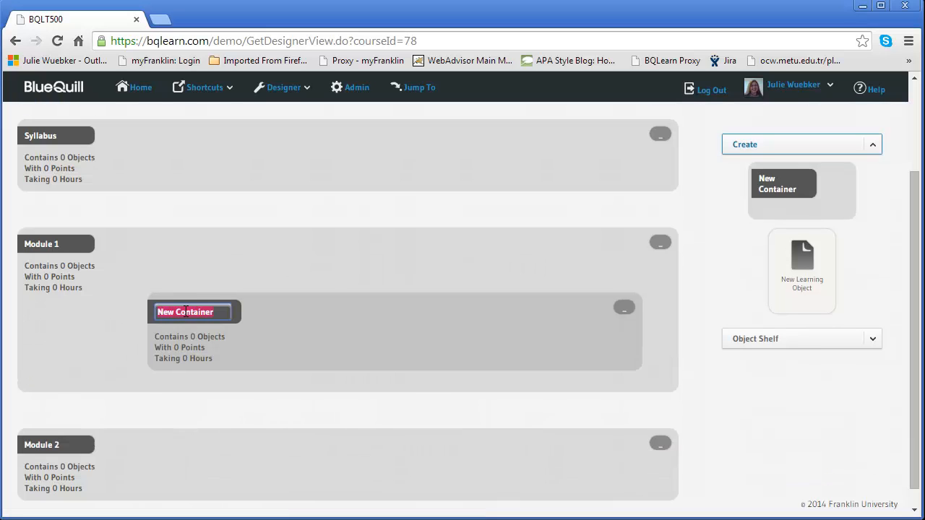
text(Object)
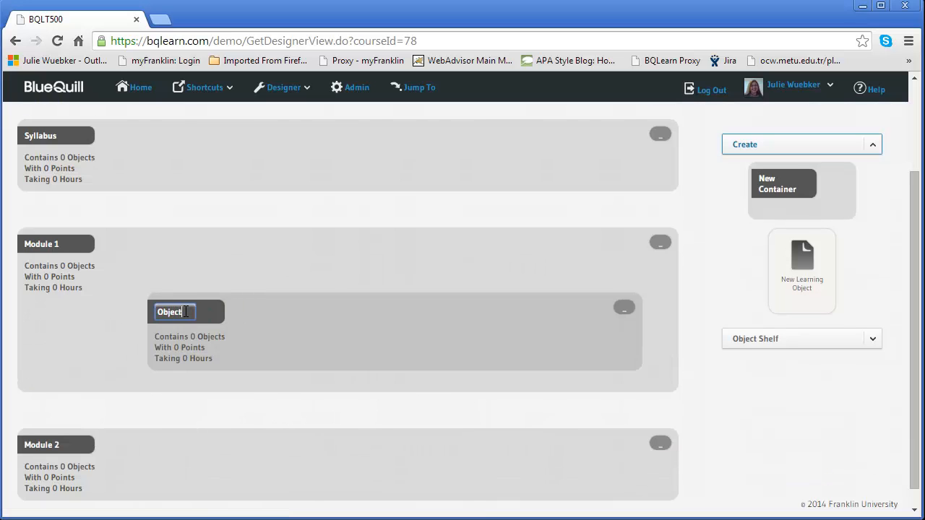
text(ive 1)
click(447, 277)
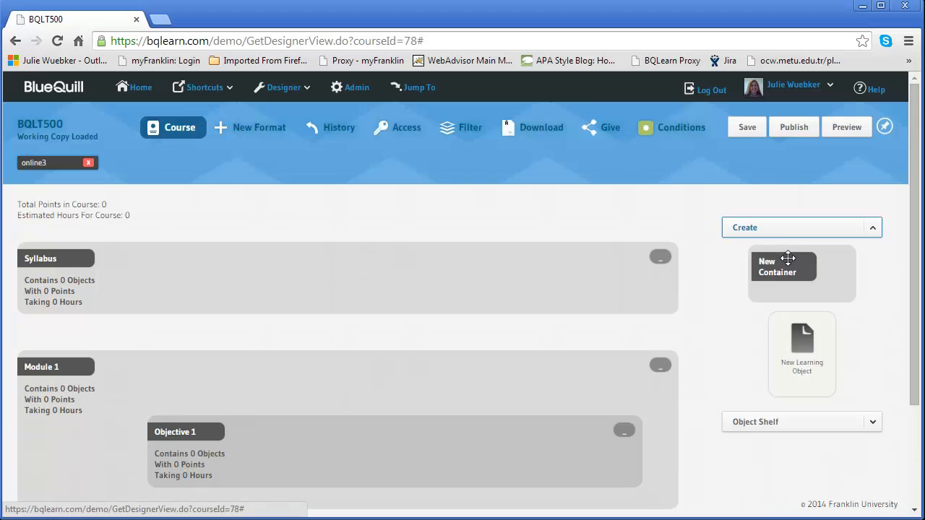
- Add a second nested container to Module 1 below Objective 1 and name it Objective 2
scroll(793, 243, down, 1)
drag(780, 193, 467, 425)
scroll(467, 426, down, 1)
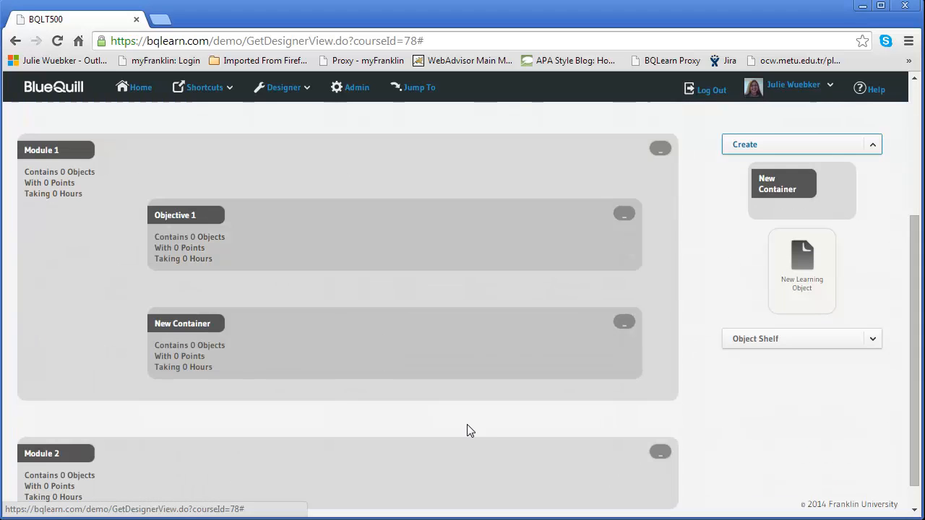
click(181, 315)
text(Objec)
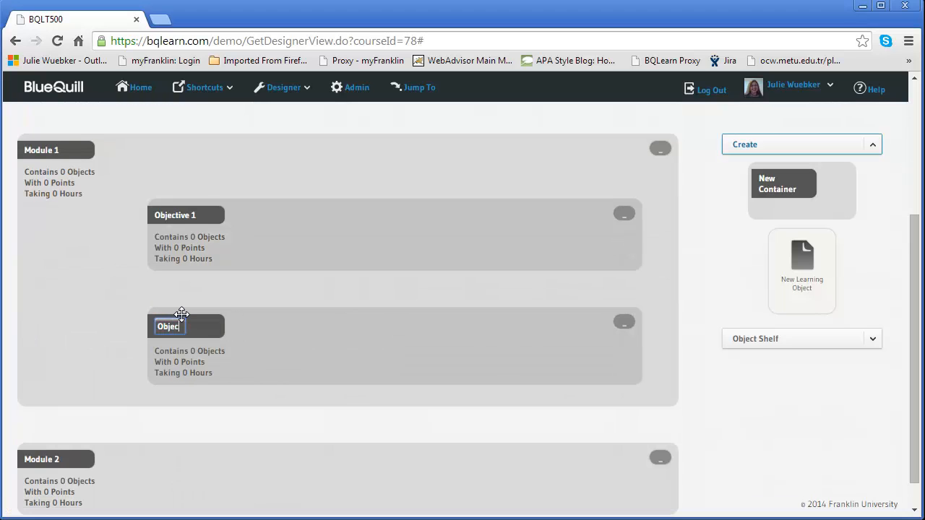
text(tive 2)
key(Return)
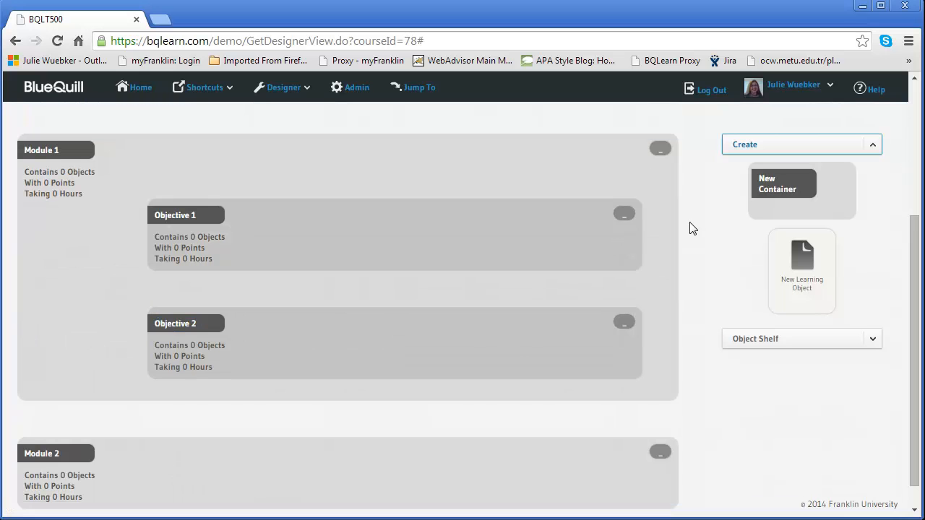
- Nest two new containers inside Module 2, one below the other
mouse_move(915, 240)
mouse_down()
mouse_move(915, 259)
mouse_move(908, 141)
mouse_move(910, 255)
mouse_up()
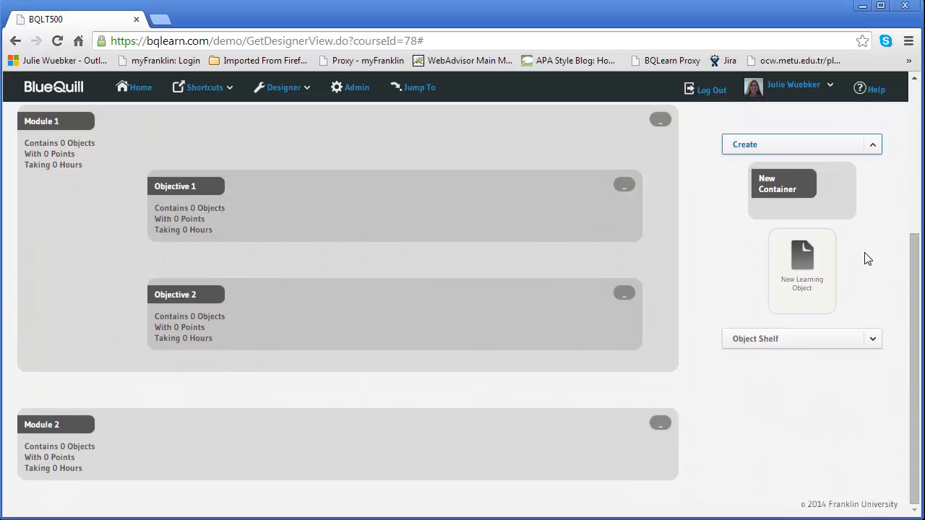
drag(795, 185, 391, 398)
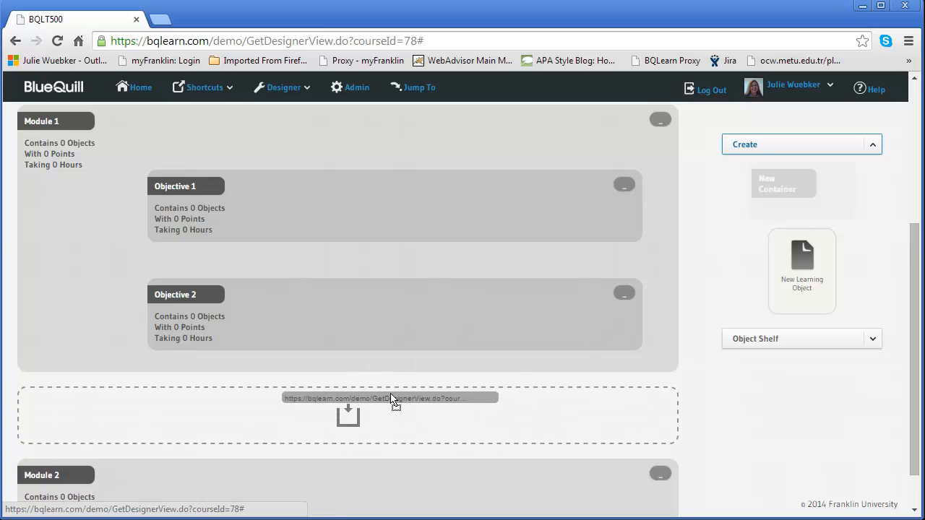
drag(391, 399, 341, 442)
scroll(345, 438, down, 1)
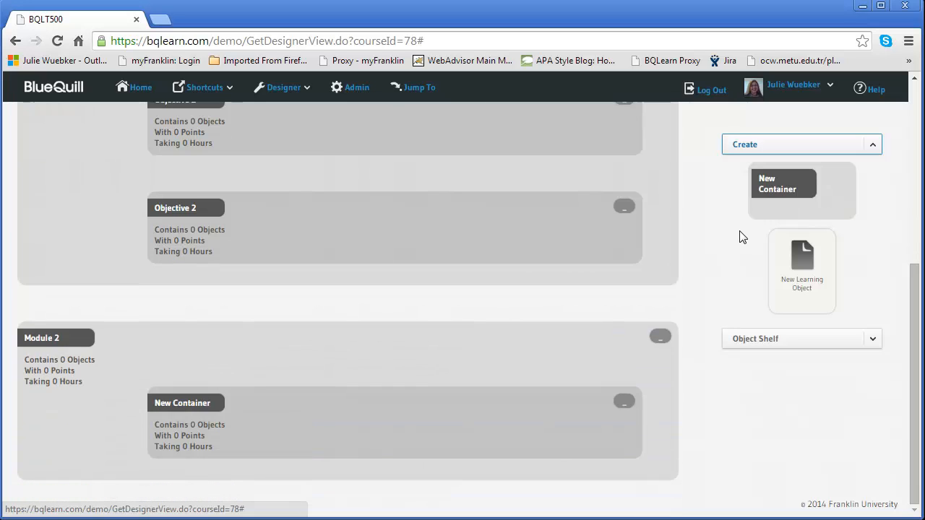
drag(773, 182, 374, 471)
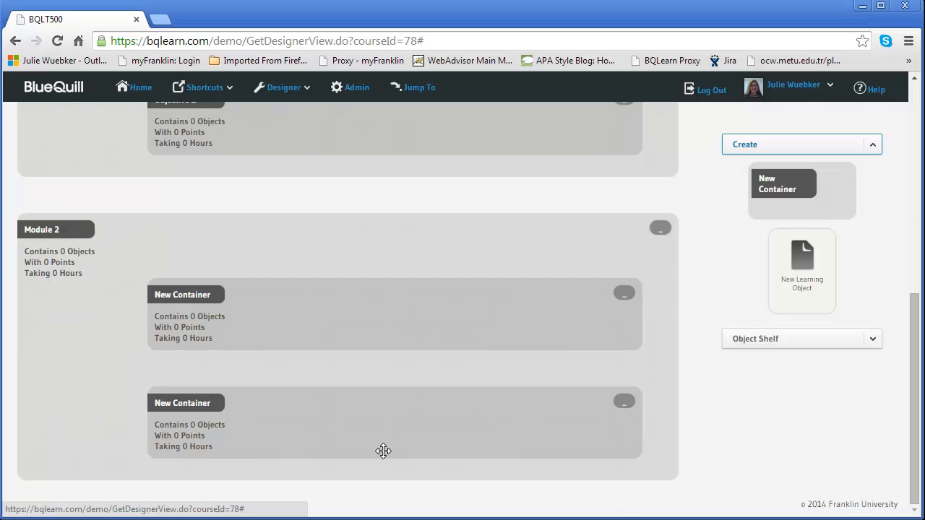
scroll(383, 451, up, 2)
scroll(383, 446, down, 2)
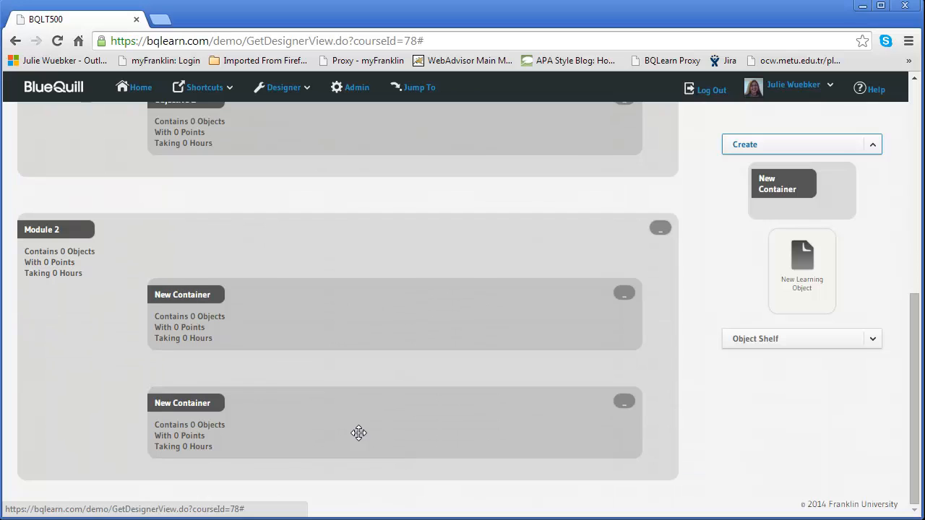
- Rename the two containers nested in Module 2 as Objective 1 and Objective 2
double_click(186, 293)
text(Objective 1)
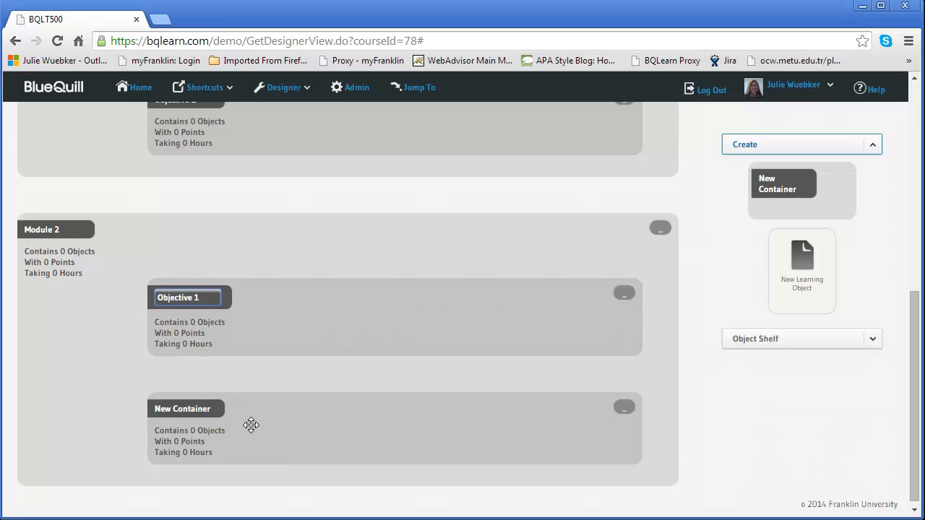
click(205, 411)
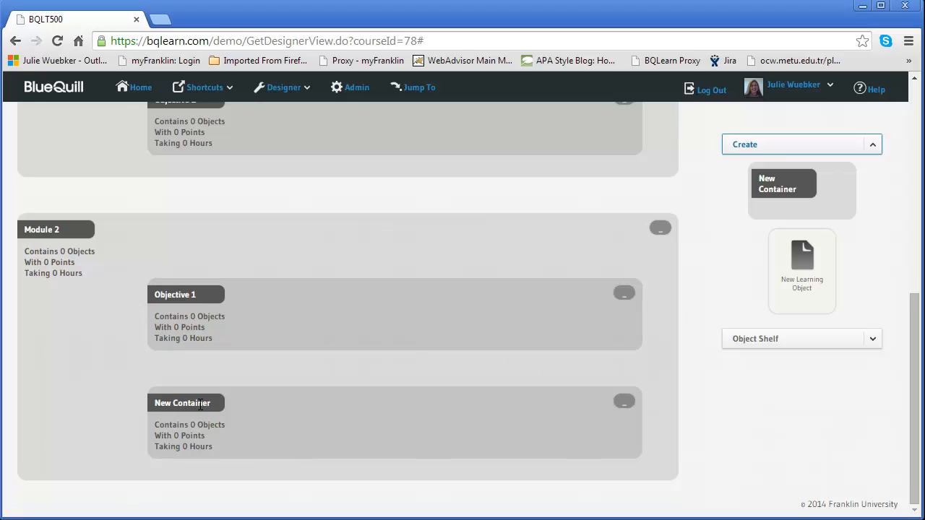
double_click(200, 405)
text(Obj)
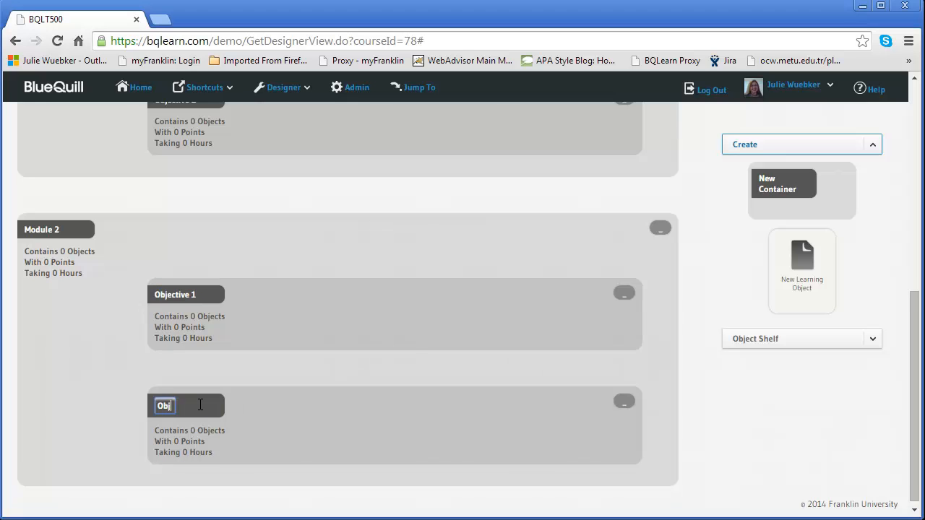
text(ective 2)
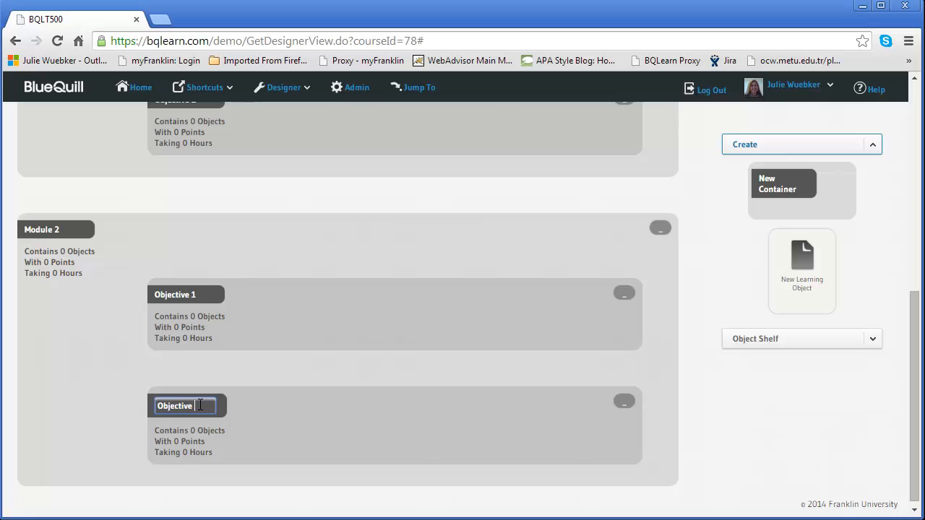
click(713, 421)
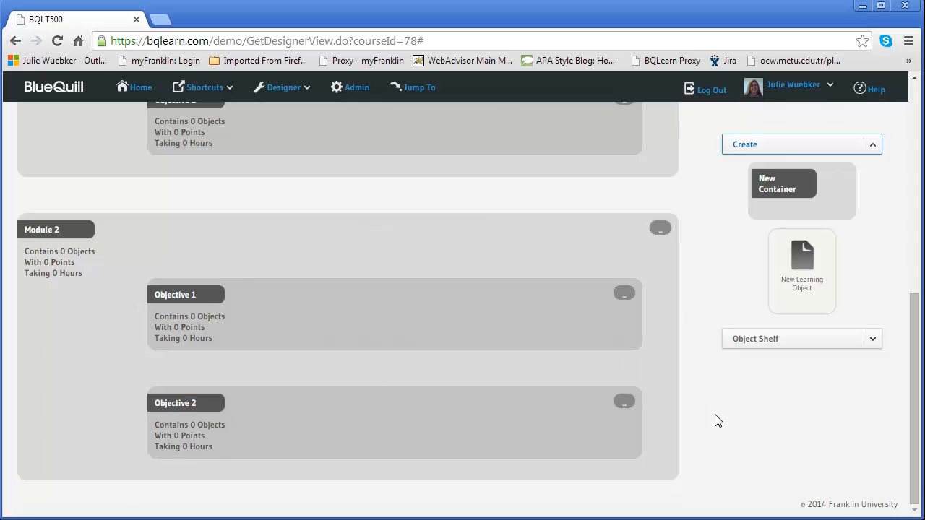
- Add two new learning objects to each of Objective 1 and Objective 2 in Module 1
scroll(714, 416, up, 3)
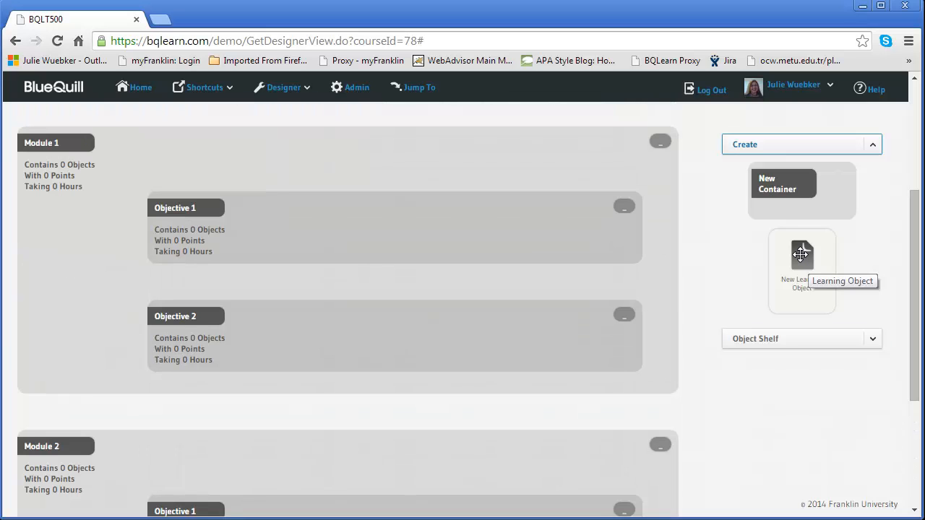
drag(801, 254, 304, 219)
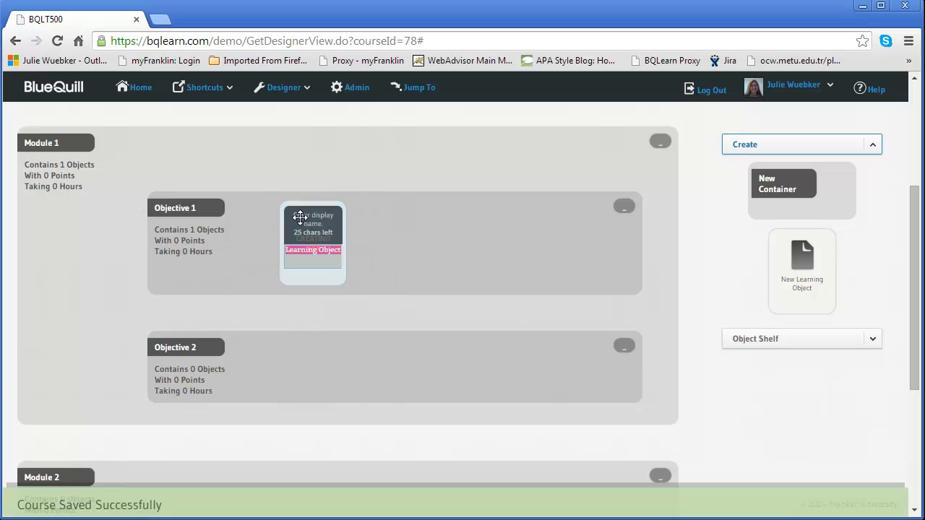
drag(797, 264, 424, 236)
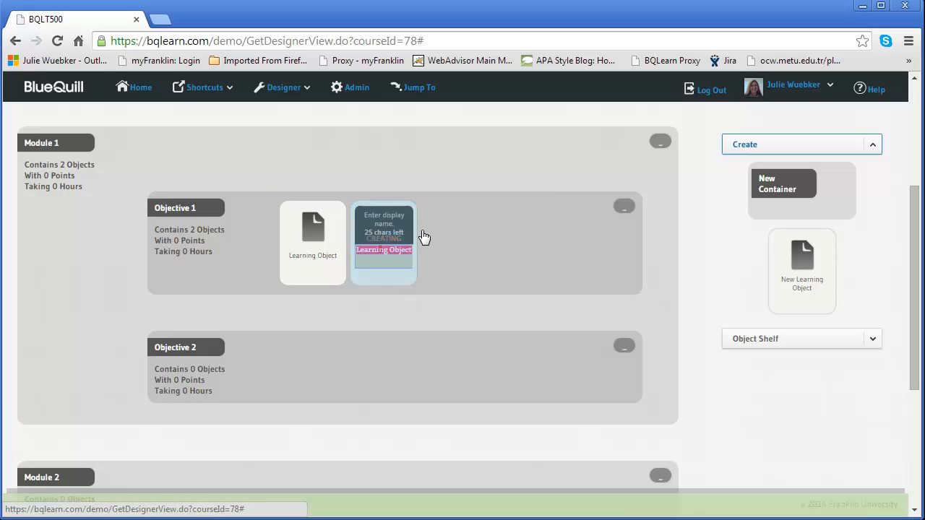
drag(802, 257, 307, 347)
drag(799, 258, 396, 365)
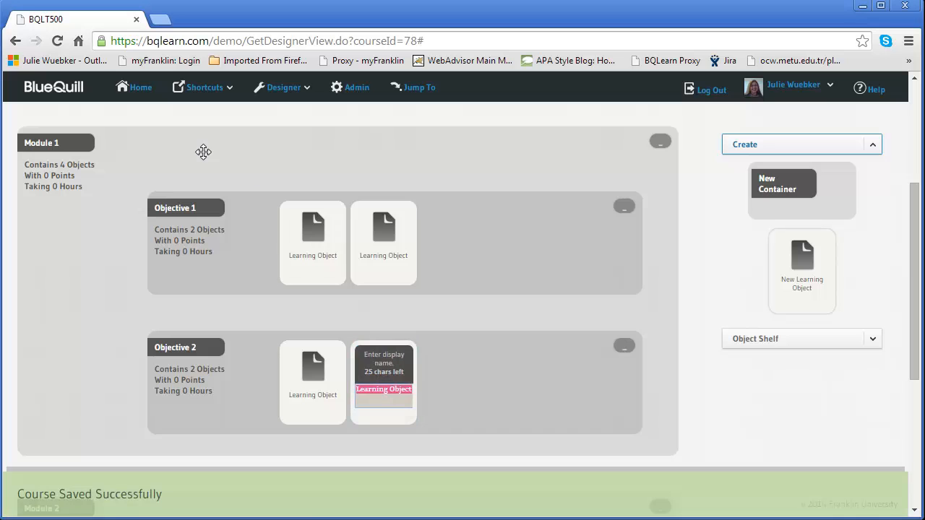
- Add a new learning object directly to Module 1, outside its objective containers
drag(802, 262, 380, 161)
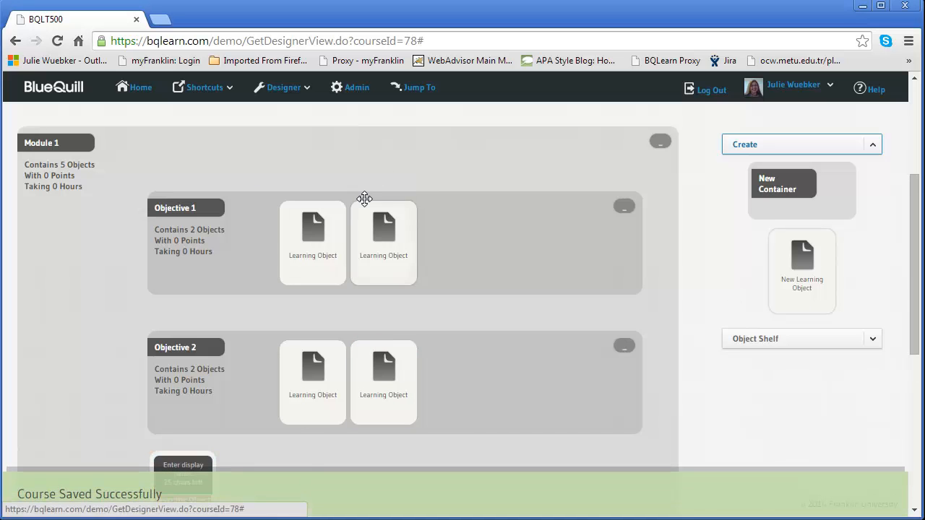
scroll(411, 217, down, 1)
scroll(407, 244, up, 1)
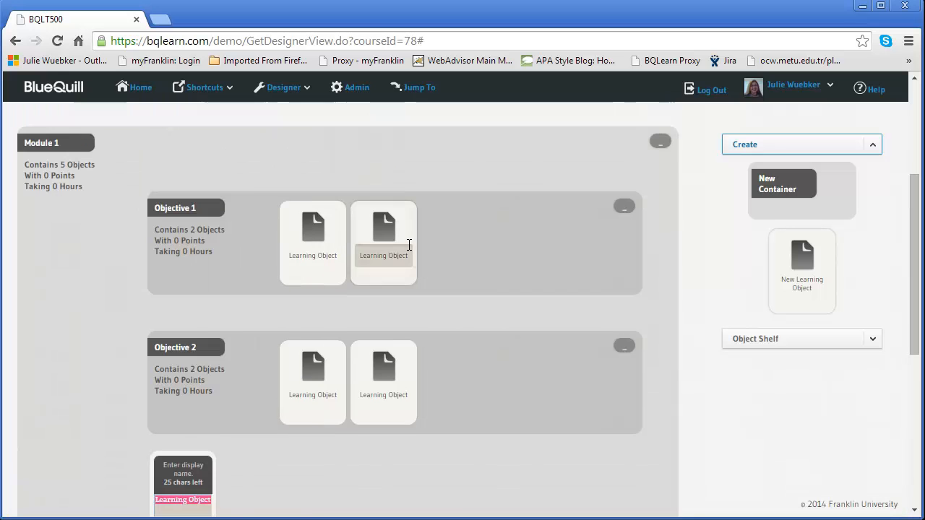
- Move the standalone learning object in Module 1 above the Objective 1 container
drag(186, 470, 175, 155)
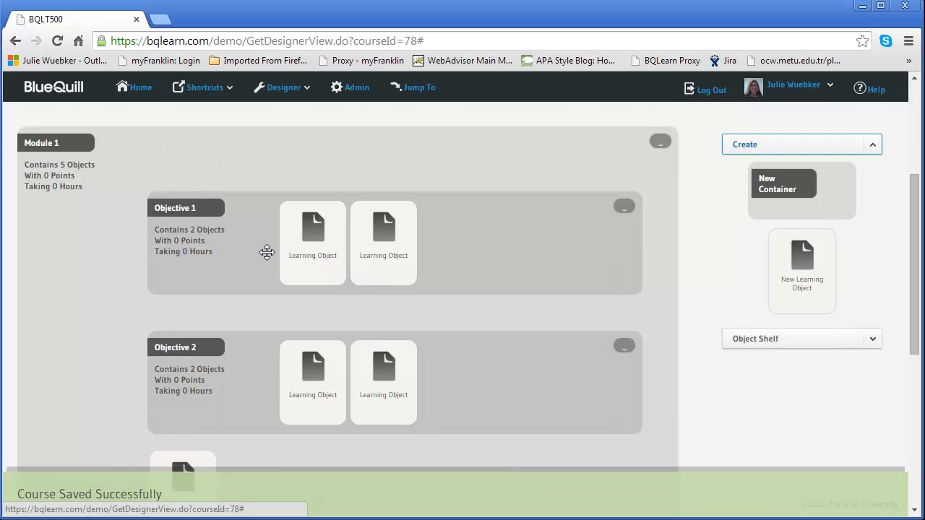
scroll(254, 282, down, 1)
drag(198, 419, 217, 253)
drag(173, 404, 192, 261)
scroll(207, 256, up, 2)
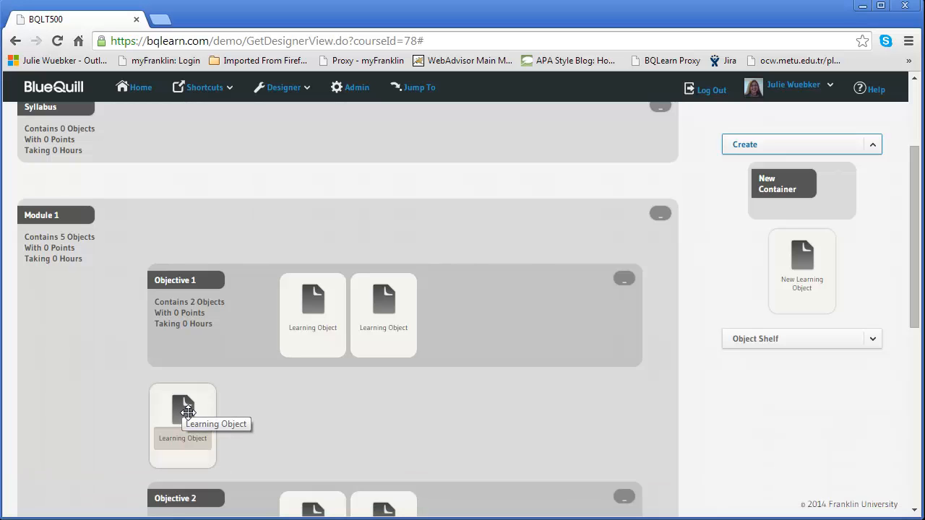
drag(187, 412, 207, 214)
scroll(430, 296, down, 1)
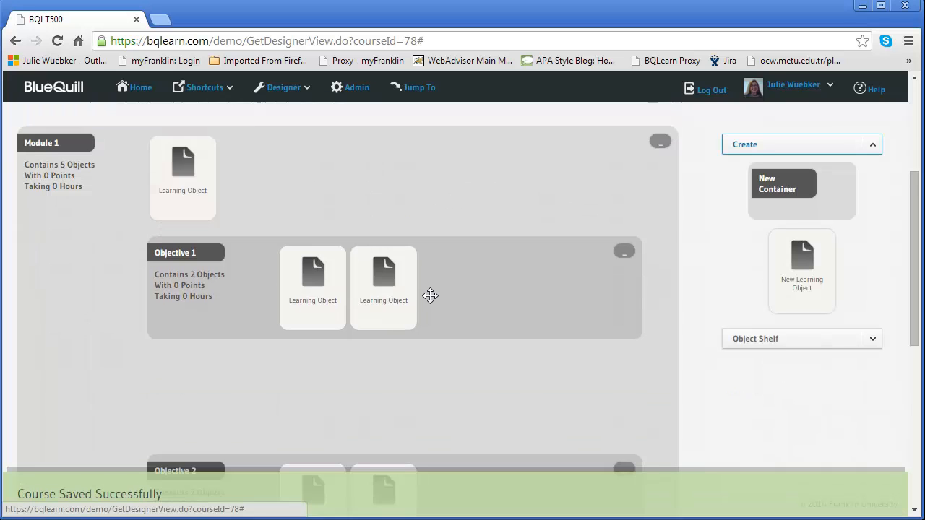
- Save the course and reload the designer page
scroll(430, 295, down, 1)
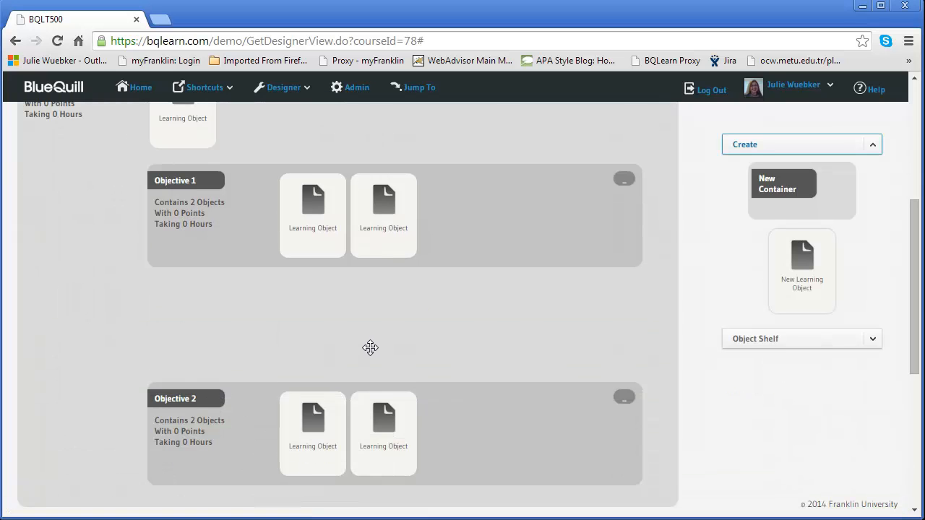
scroll(723, 456, up, 4)
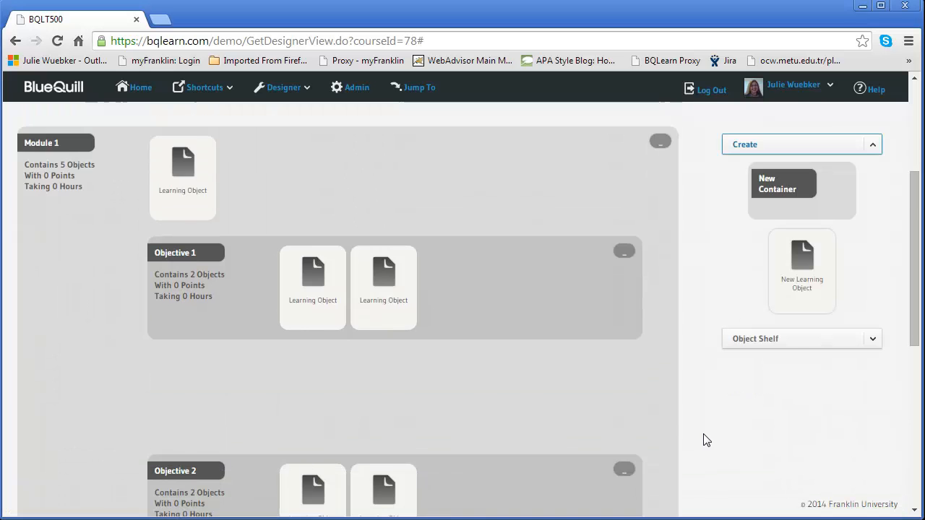
click(748, 132)
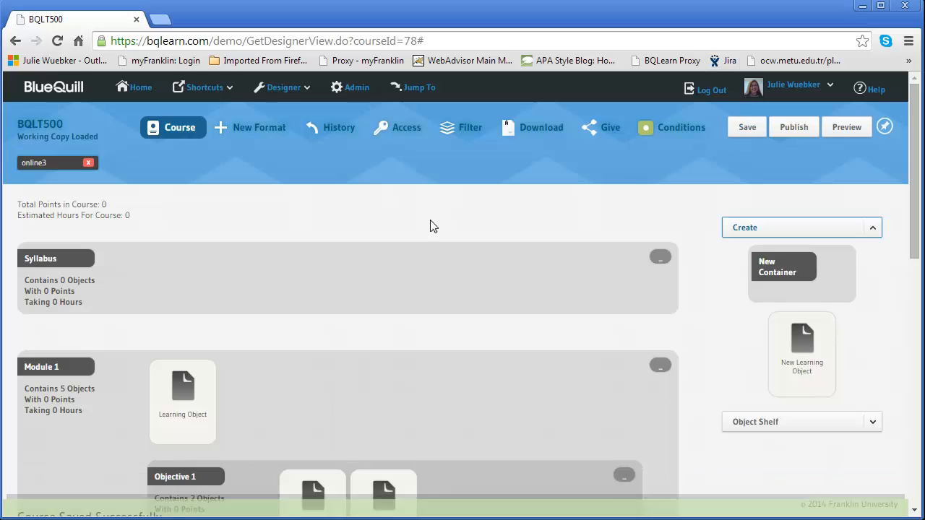
click(58, 41)
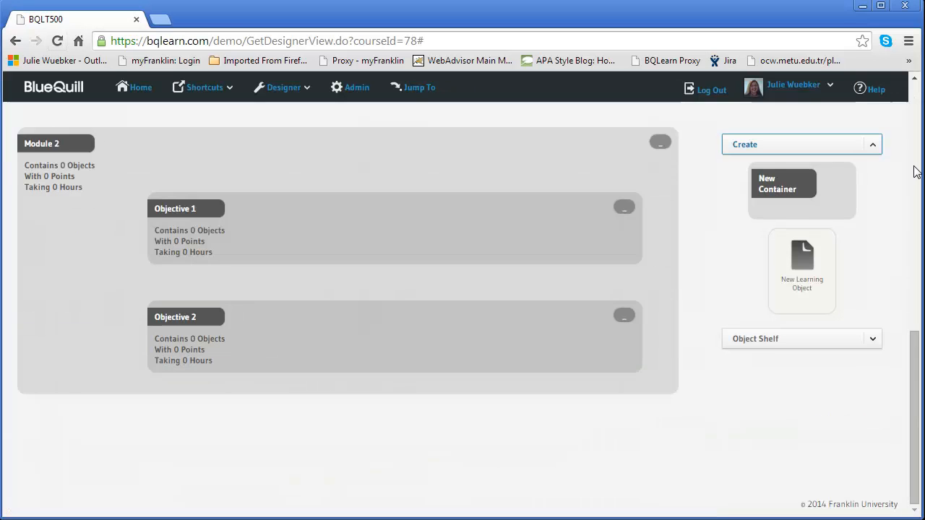
- Add two new learning objects to each objective container in Module 2 and one directly to Module 2 above Objective 1
drag(913, 365, 894, 214)
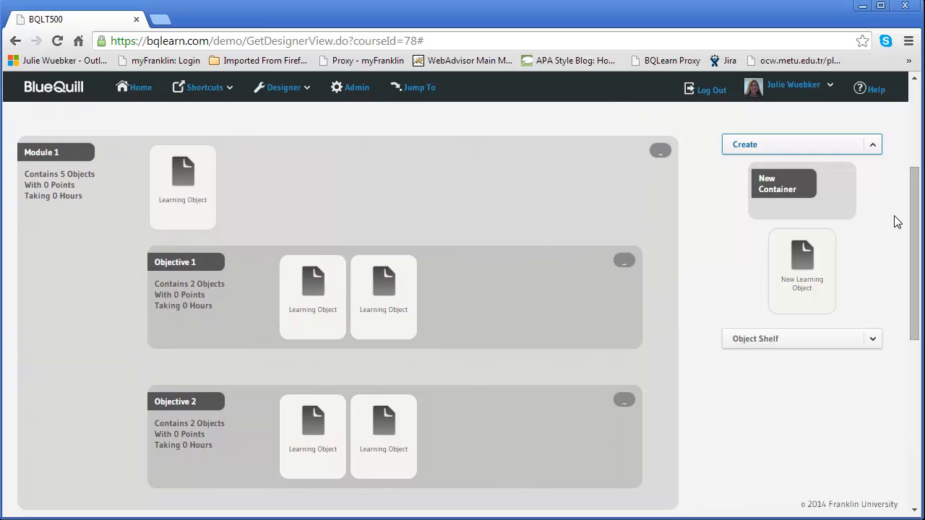
drag(914, 231, 903, 376)
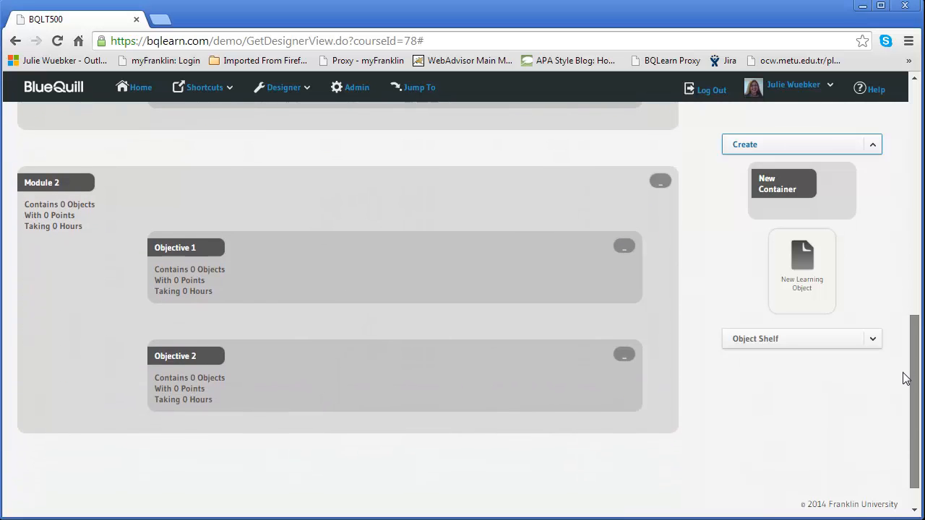
drag(808, 260, 340, 269)
drag(802, 253, 431, 266)
drag(803, 261, 326, 405)
drag(801, 260, 464, 421)
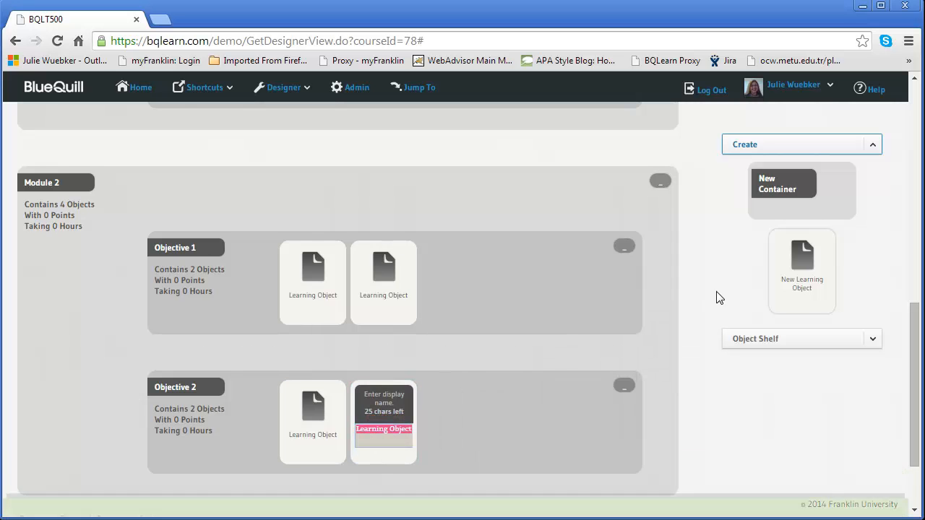
drag(800, 257, 323, 200)
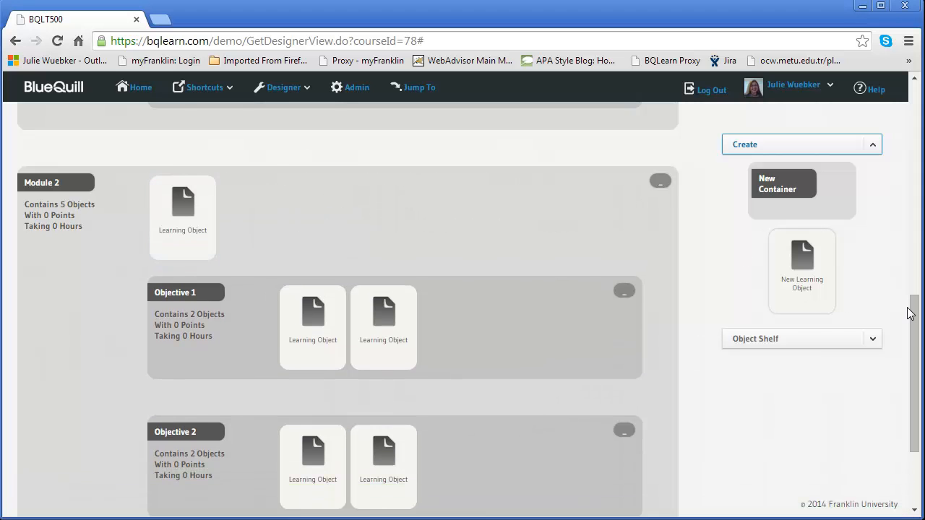
- Rename the standalone learning object in Module 1 as Learning Object Module 1
drag(915, 312, 910, 175)
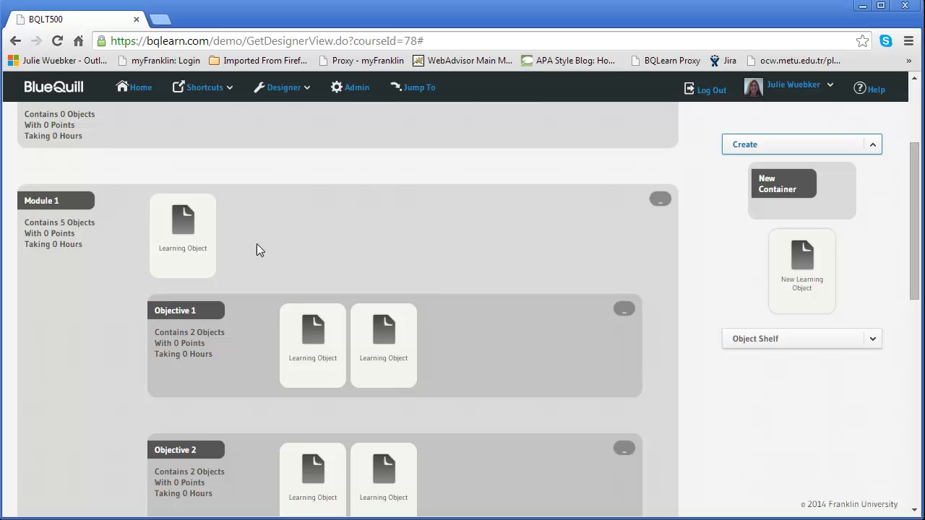
click(210, 249)
click(210, 246)
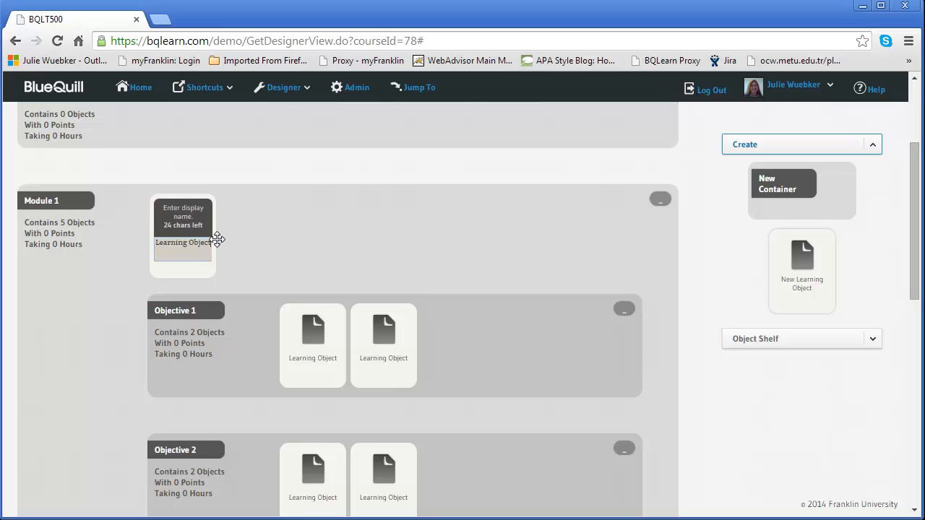
text(Module 1)
key(Return)
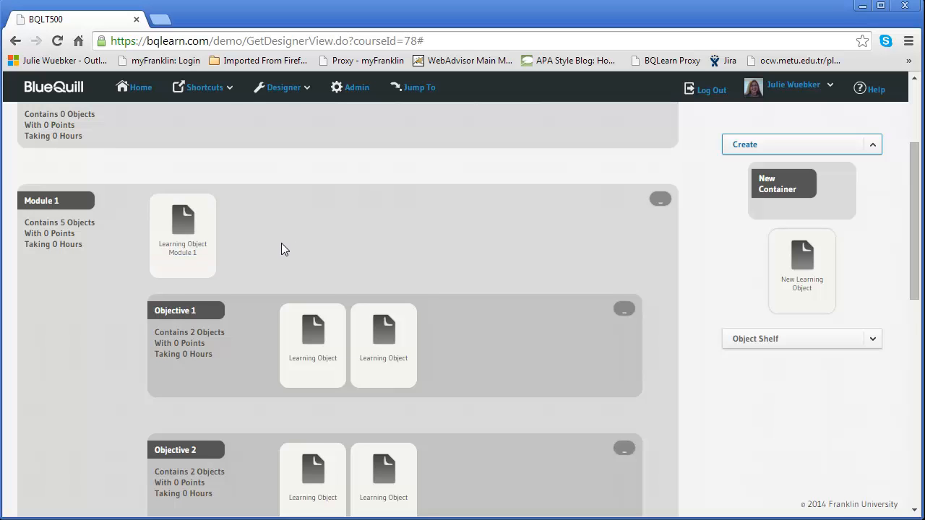
- Rename the second learning object in Module 1's Objective 1 container as SubObjective 2
scroll(332, 297, down, 1)
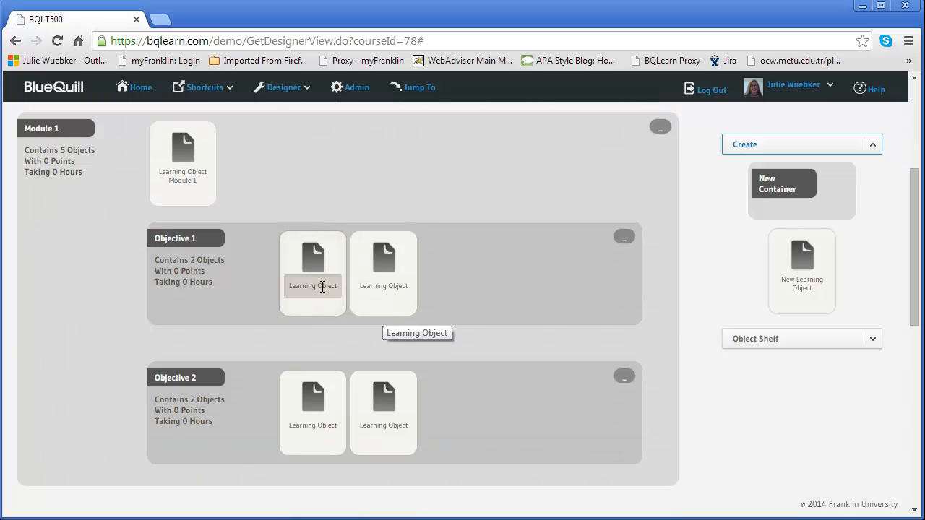
click(329, 286)
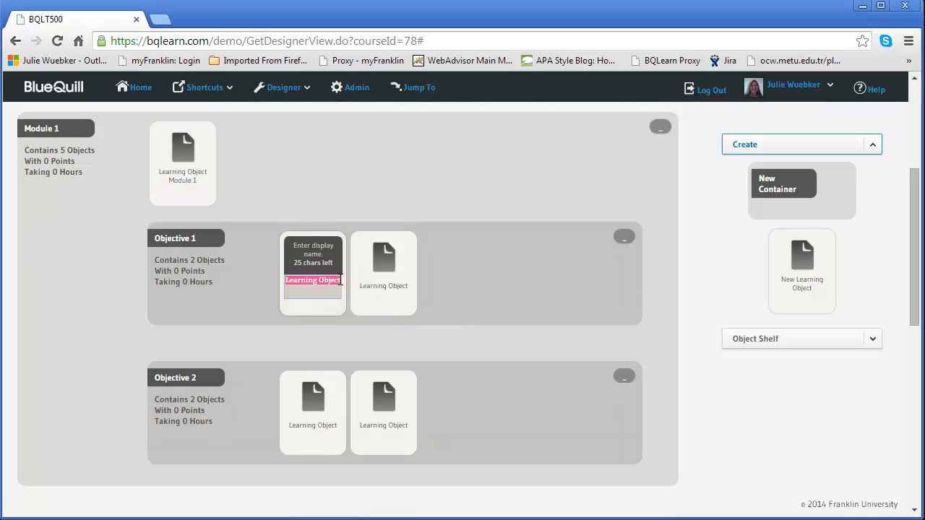
click(336, 281)
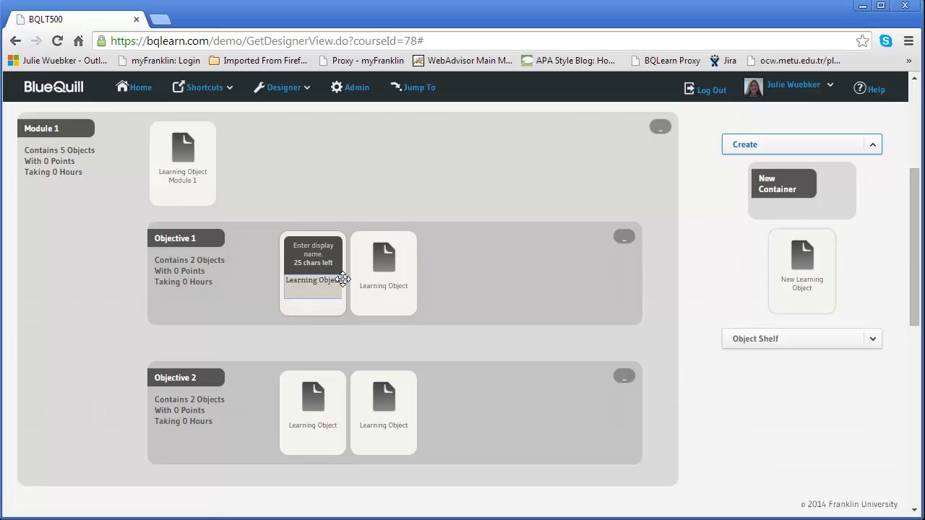
click(374, 286)
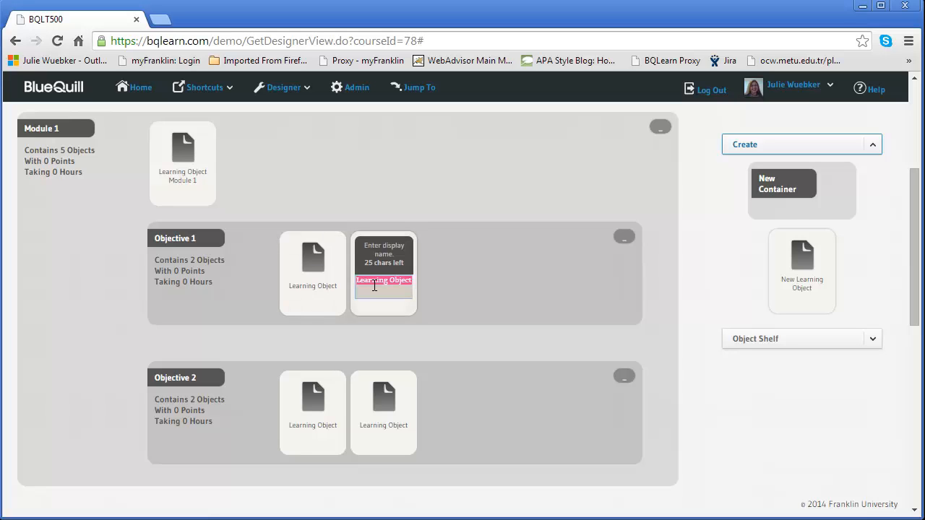
text(I)
text(bject)
key(BackSpace)
key(BackSpace)
key(BackSpace)
key(BackSpace)
text(SubObjective 2)
- Rename the first learning object in Module 1's Objective 1 container as SubObjective 1
click(324, 284)
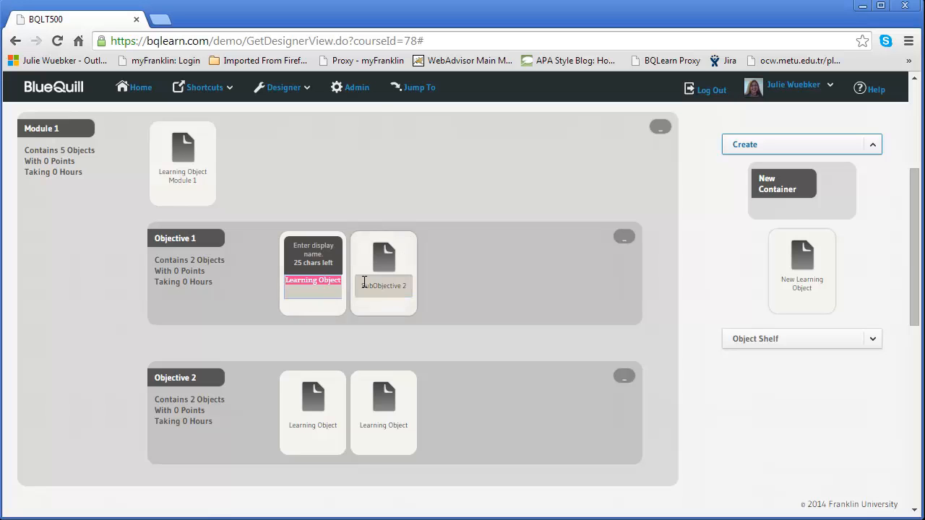
text(Sub)
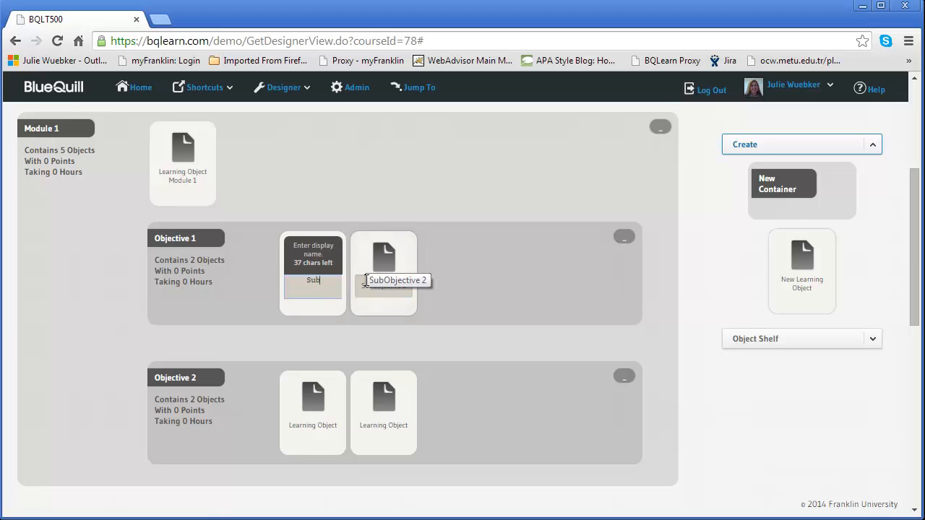
text(Objective 1)
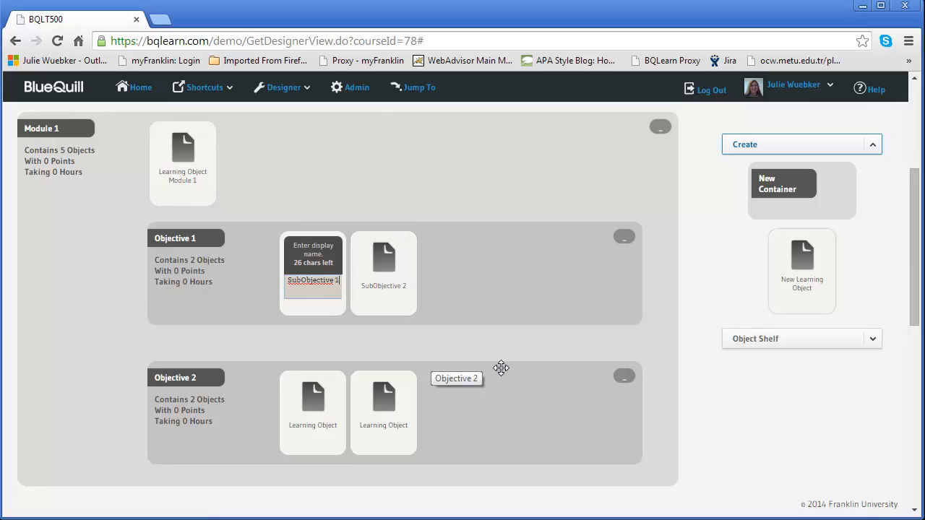
click(493, 278)
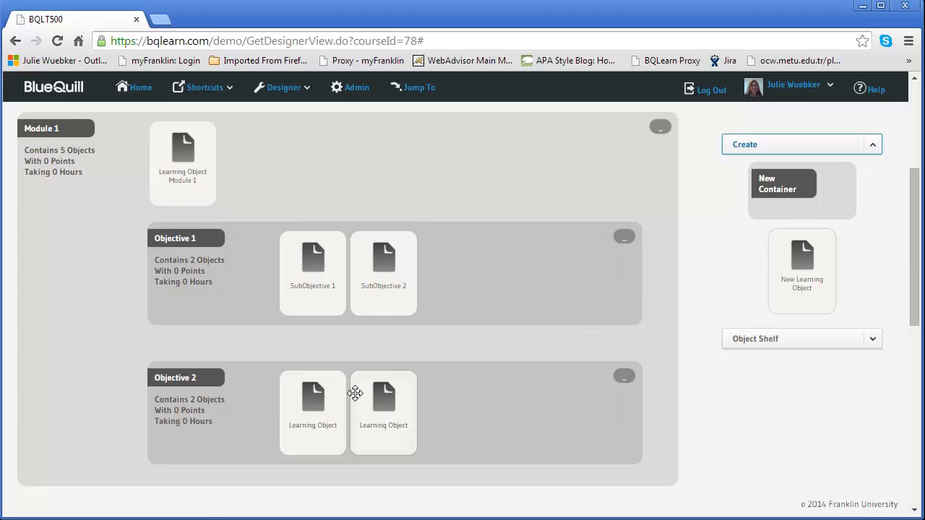
- Rename the two learning objects in Module 1's Objective 2 container as SubObjective 1 and SubObjective 2
click(312, 428)
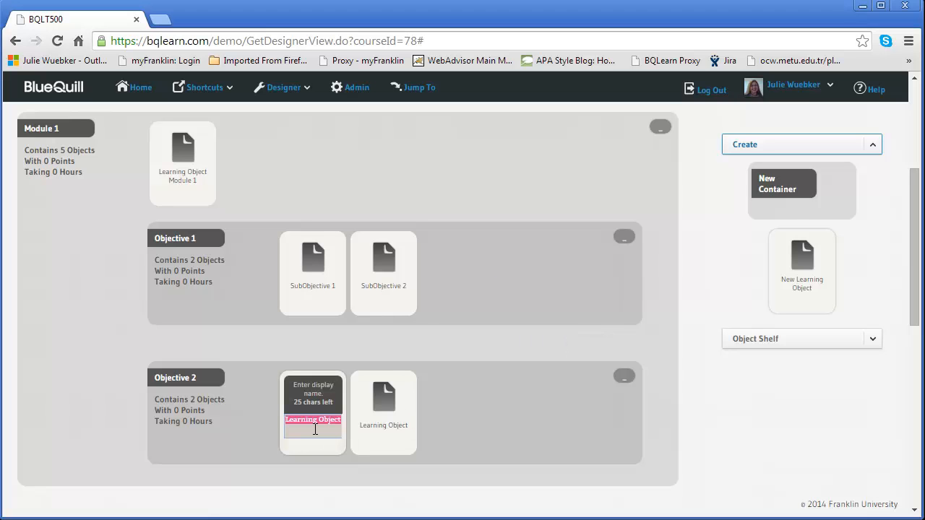
text(S)
key(BackSpace)
text(Objective 1)
click(393, 425)
text(Sub)
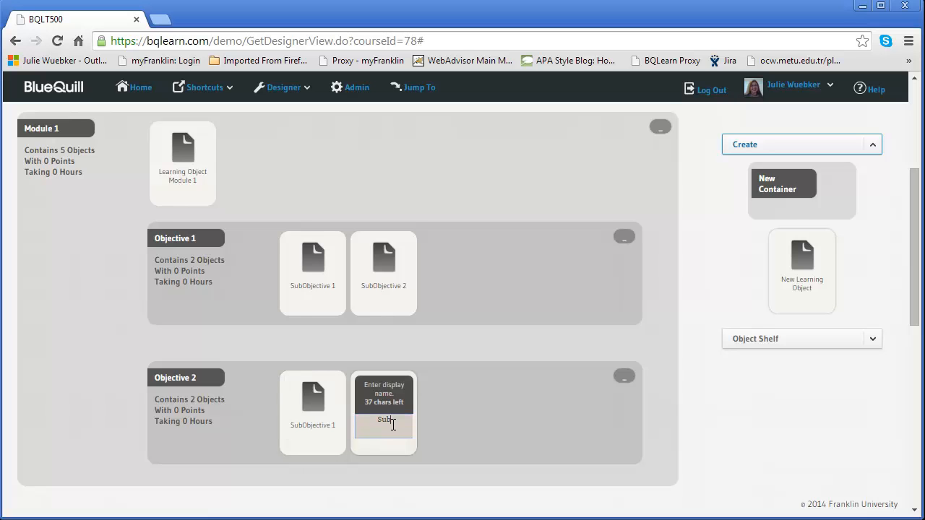
text(Objective 2)
click(735, 408)
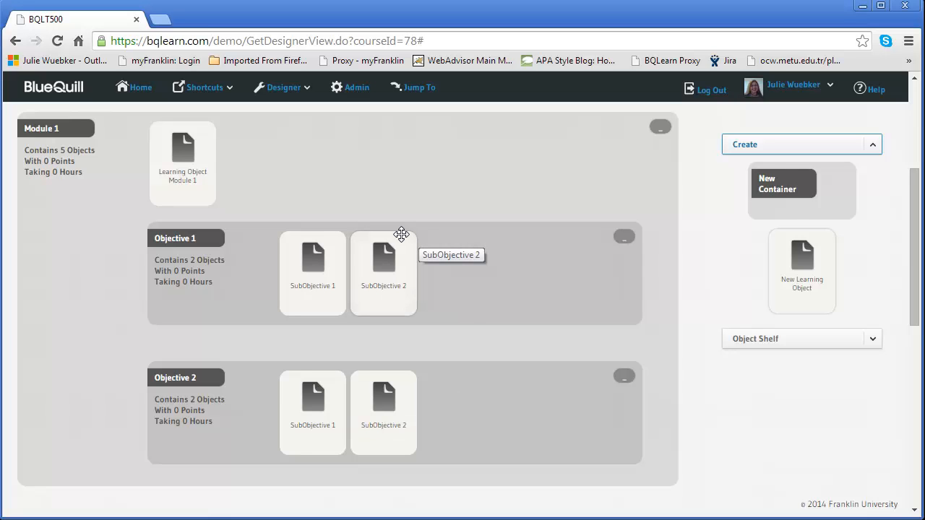
- Copy the display name SubObjective 1 from the first learning object in Module 1's Objective 2 container
scroll(405, 253, down, 3)
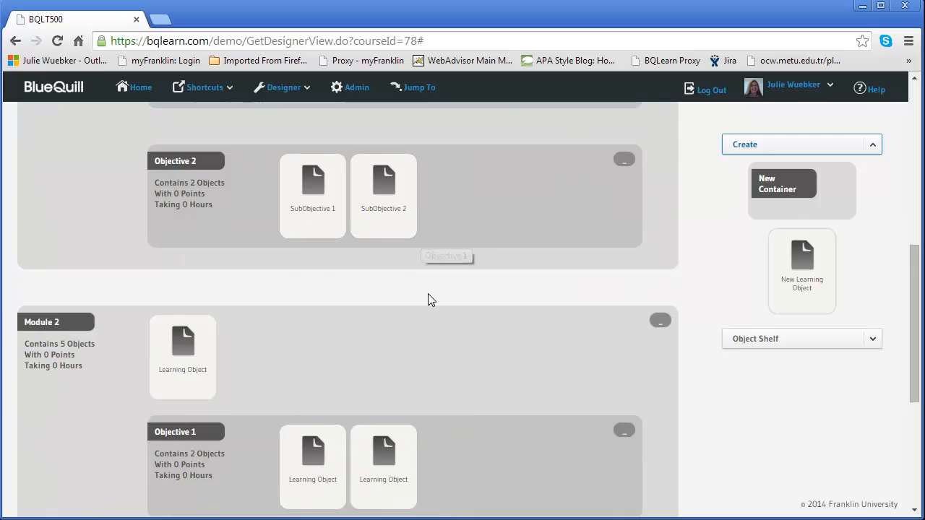
scroll(407, 265, up, 3)
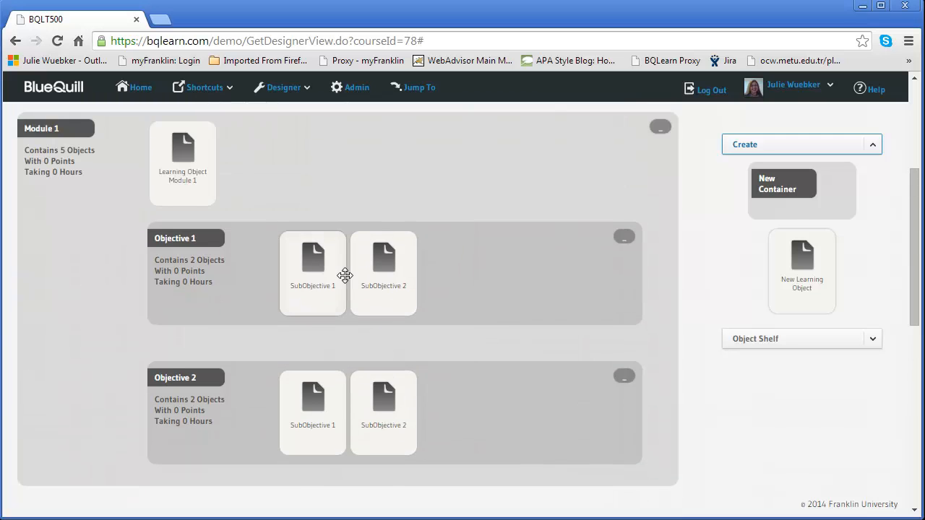
scroll(350, 283, down, 4)
scroll(358, 284, down, 1)
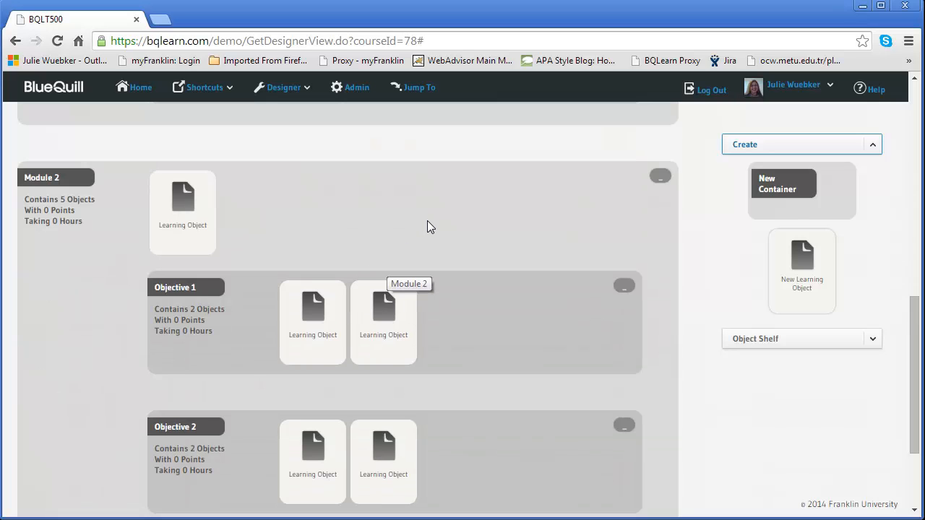
scroll(421, 220, up, 3)
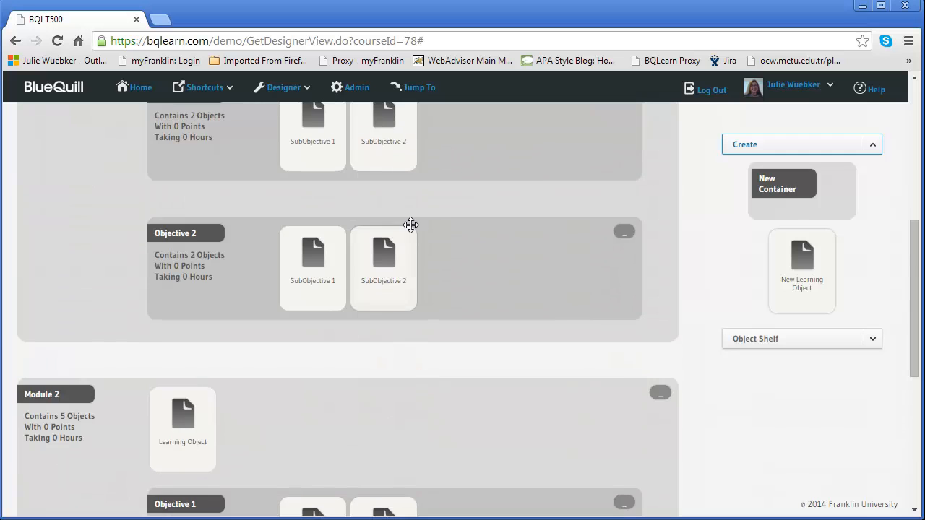
right_click(325, 284)
key(Escape)
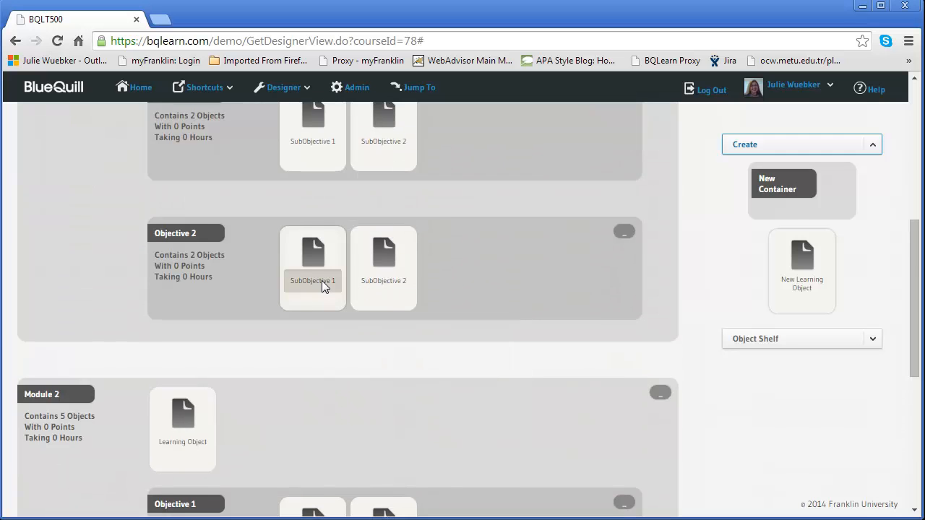
click(324, 282)
right_click(325, 279)
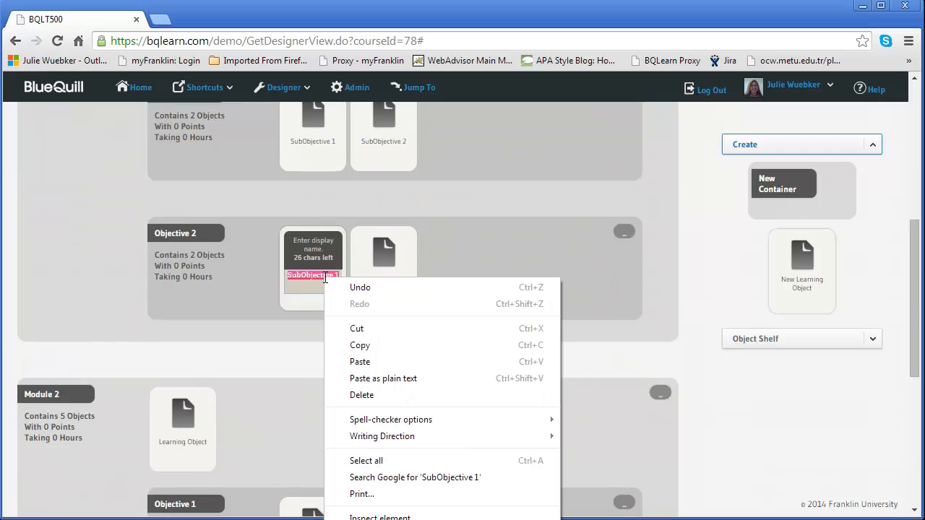
click(364, 326)
scroll(360, 325, down, 2)
click(425, 184)
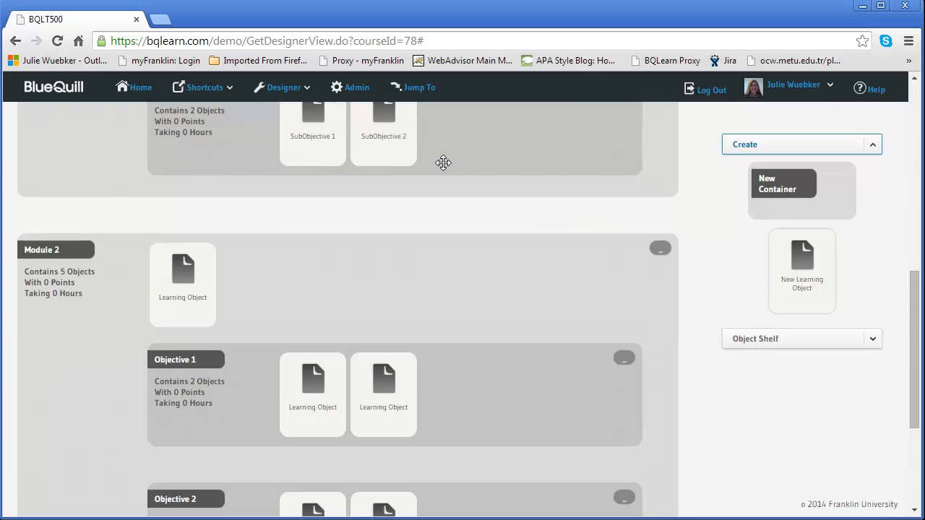
- Paste the name SubObjective 1 onto the first learning object in both Objective 1 and Objective 2 of Module 2
scroll(373, 278, down, 2)
click(324, 262)
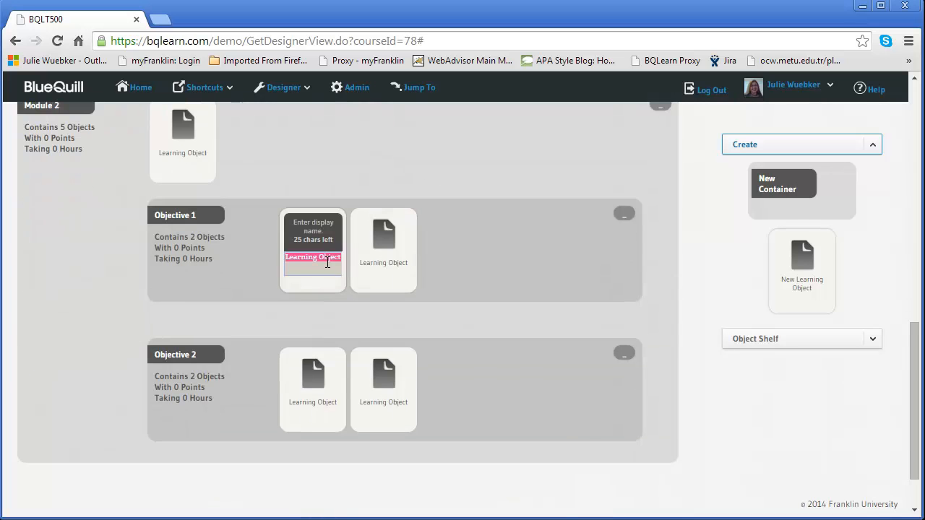
right_click(326, 259)
click(362, 344)
right_click(316, 404)
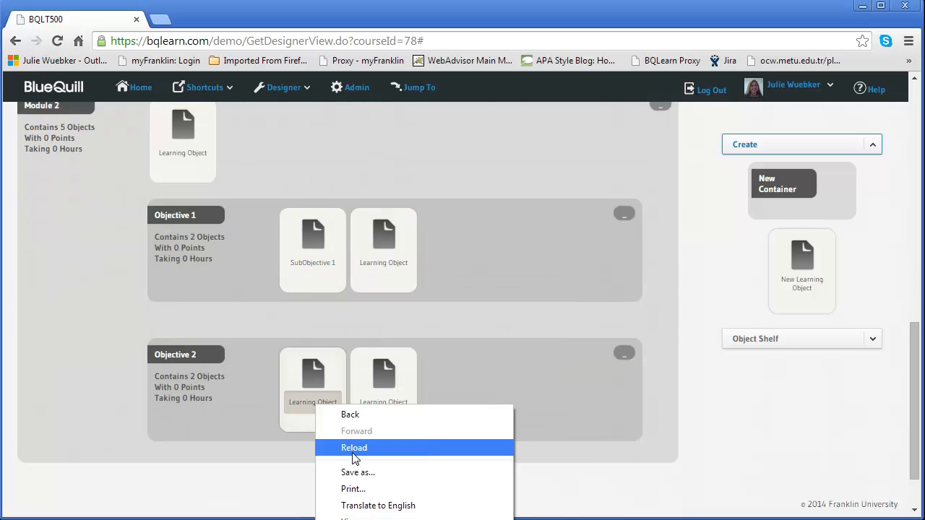
click(314, 402)
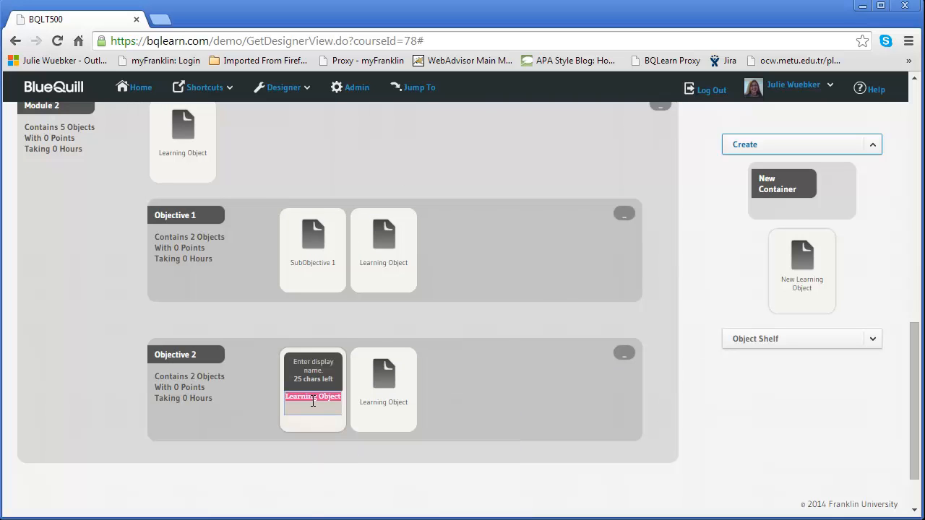
right_click(314, 402)
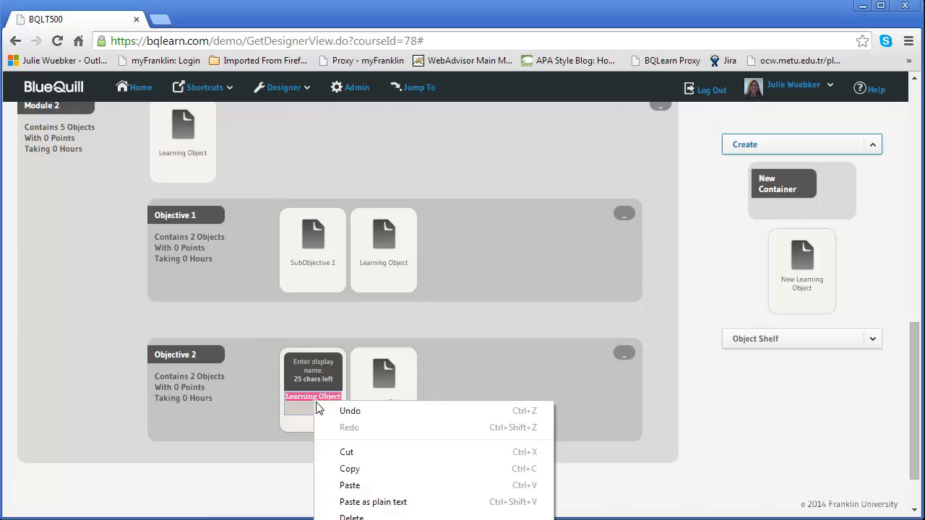
click(344, 483)
- Copy the display name SubObjective 2 from the second learning object in Module 1's Objective 2 container
scroll(460, 412, up, 1)
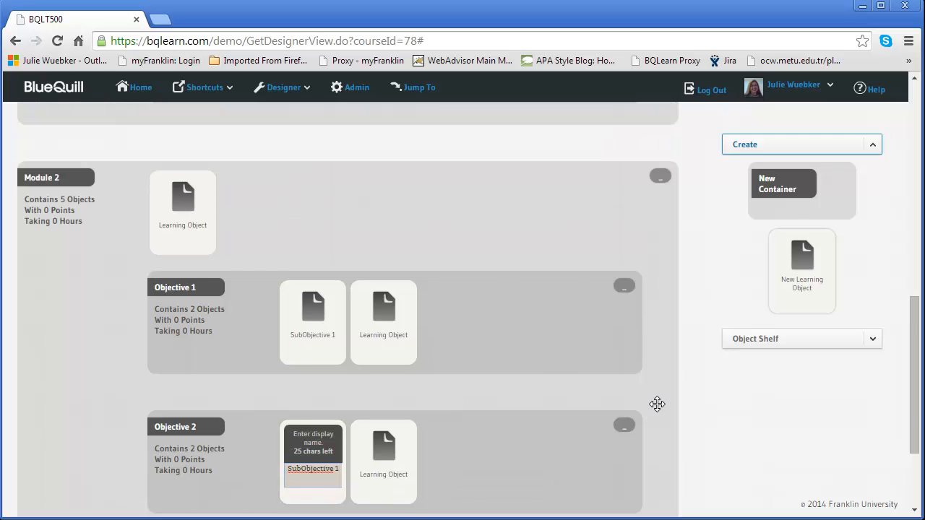
scroll(458, 354, up, 1)
scroll(457, 349, up, 2)
click(389, 276)
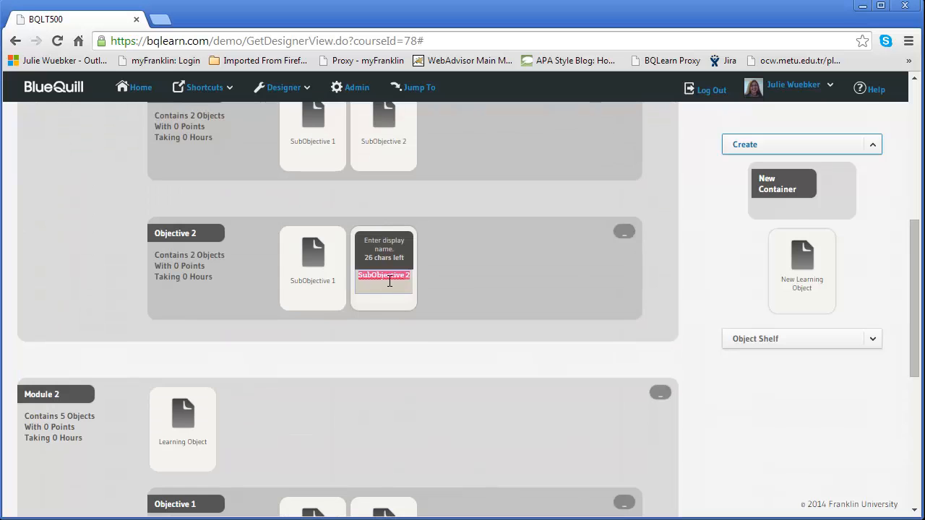
right_click(388, 276)
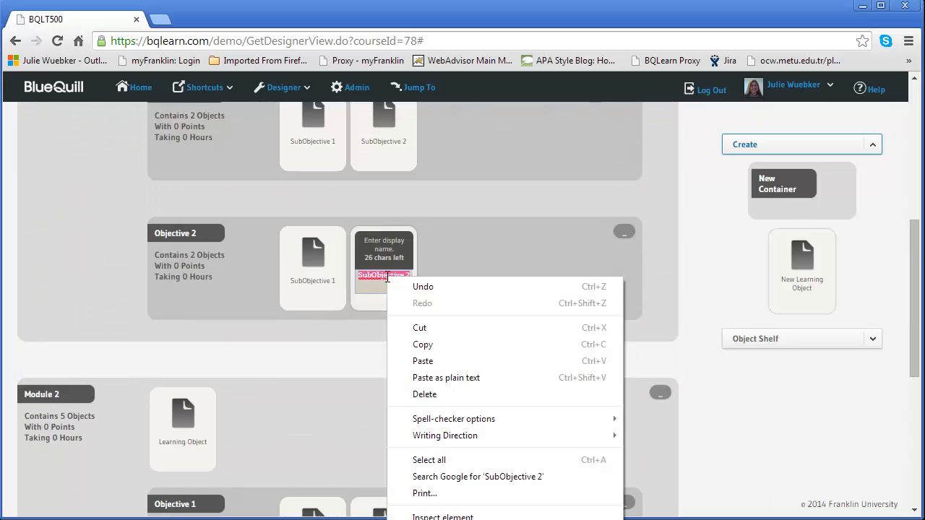
click(411, 346)
- Paste the name SubObjective 2 onto the second learning object in Module 2's Objective 1 container
scroll(407, 353, down, 2)
click(385, 404)
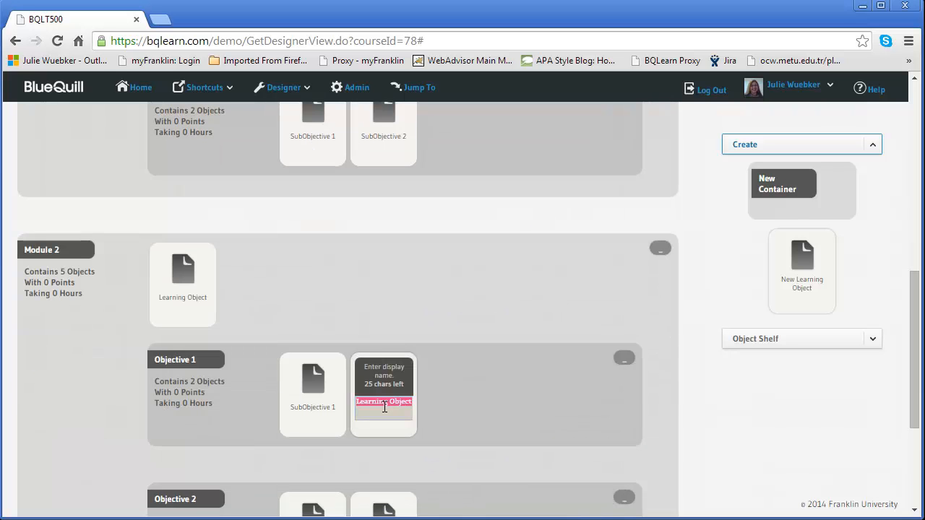
right_click(385, 406)
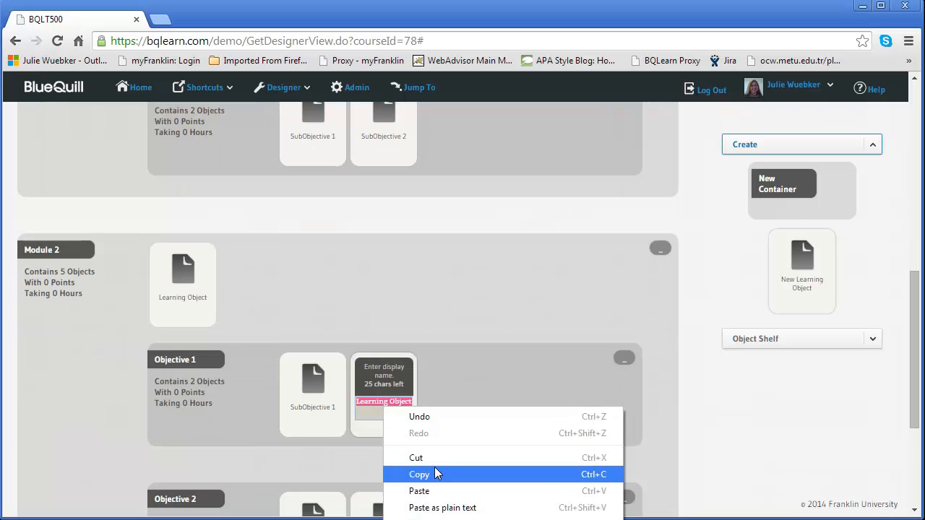
click(431, 491)
- Replace the display name of the second learning object in Module 2's Objective 2 container with the copied SubObjective 2
scroll(430, 481, down, 1)
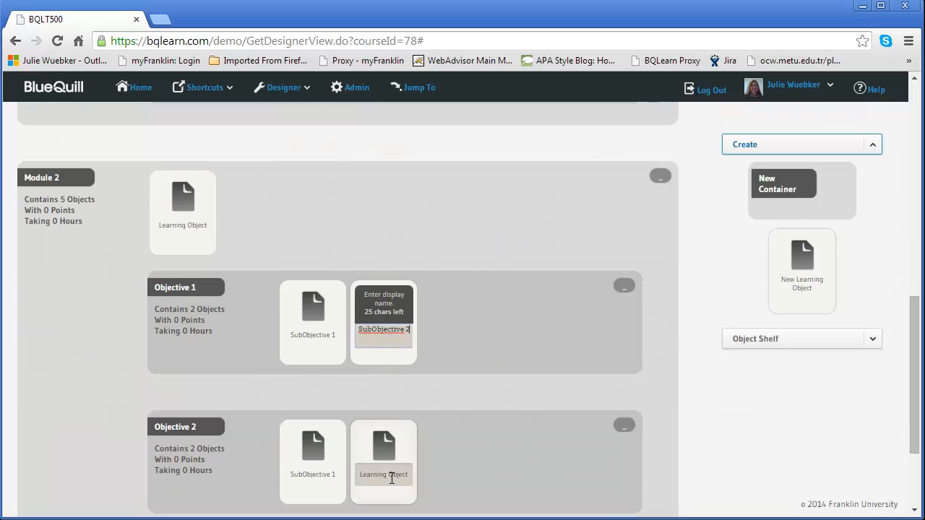
right_click(394, 482)
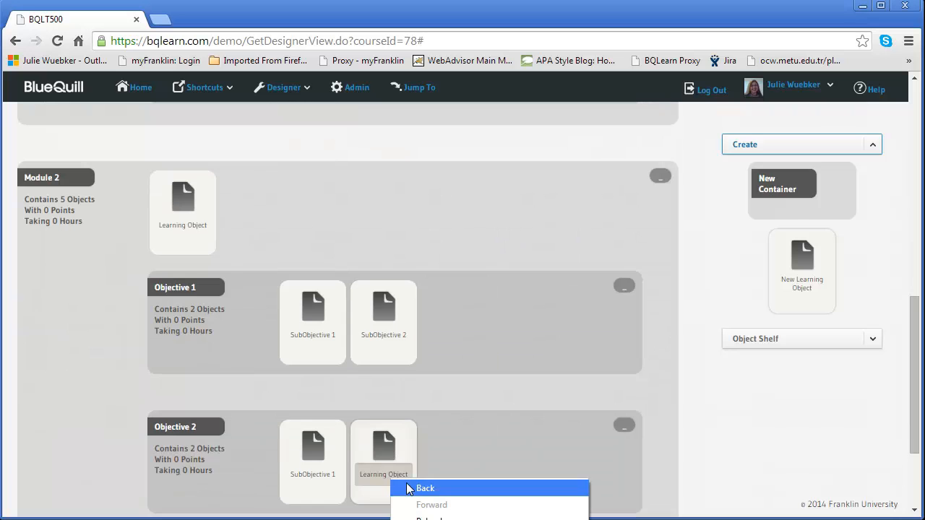
click(384, 477)
click(384, 478)
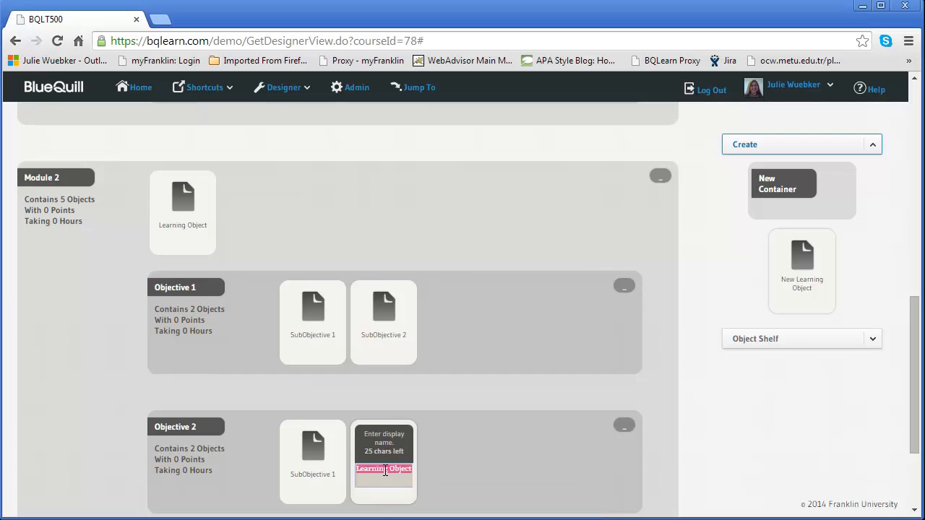
right_click(386, 473)
click(423, 303)
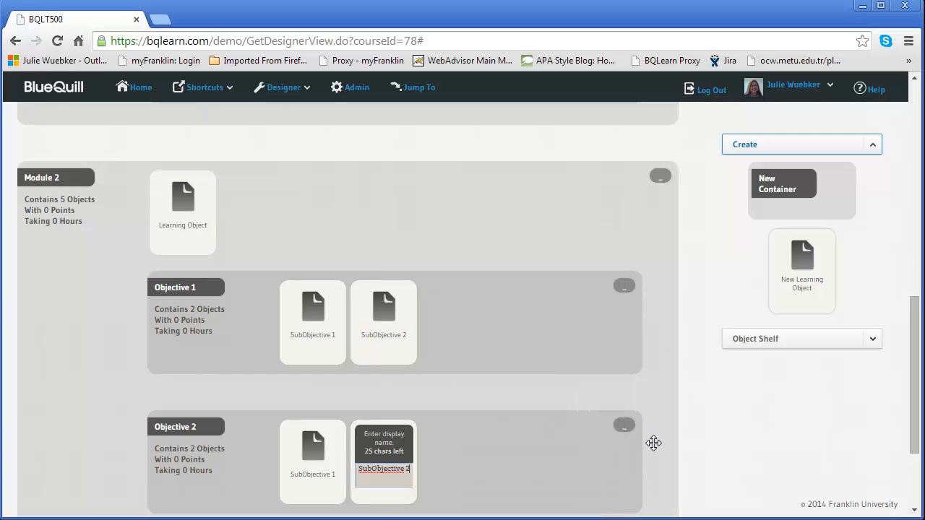
click(700, 444)
- Save the BQLT500 course
scroll(752, 419, up, 7)
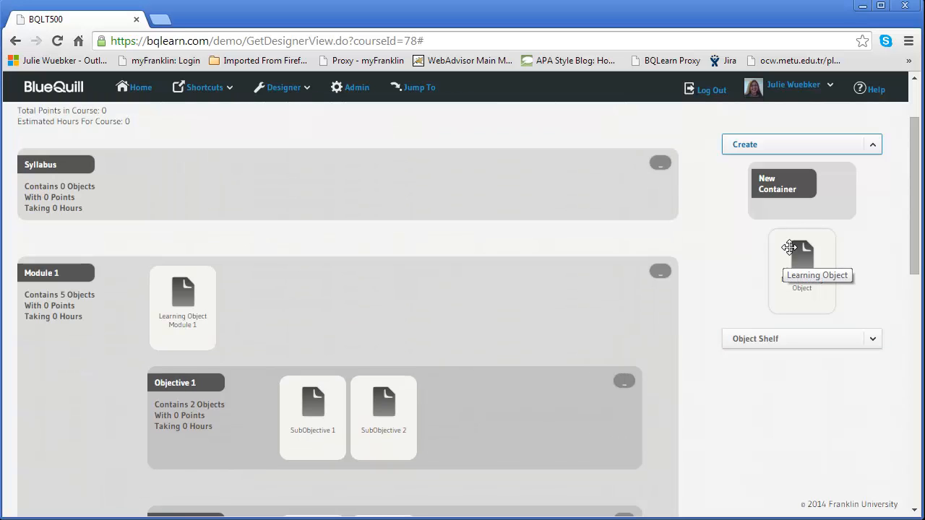
scroll(842, 138, up, 2)
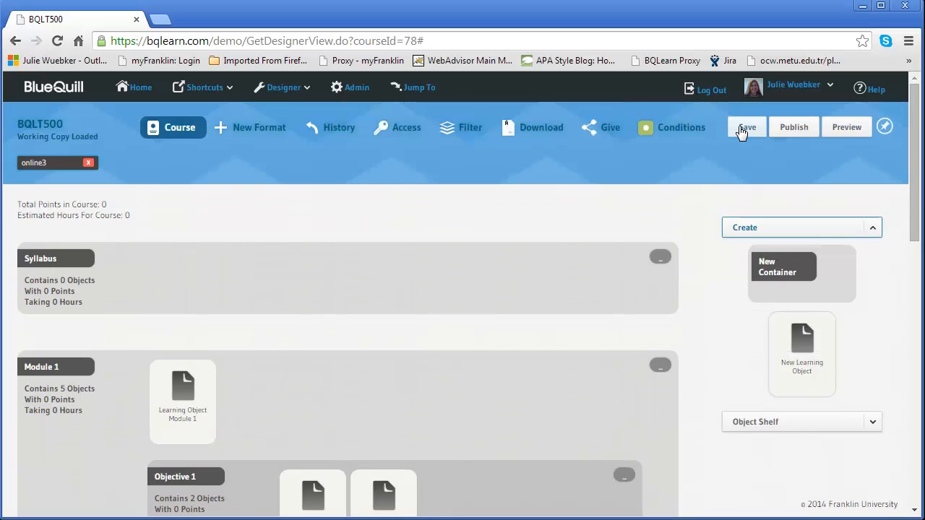
click(743, 130)
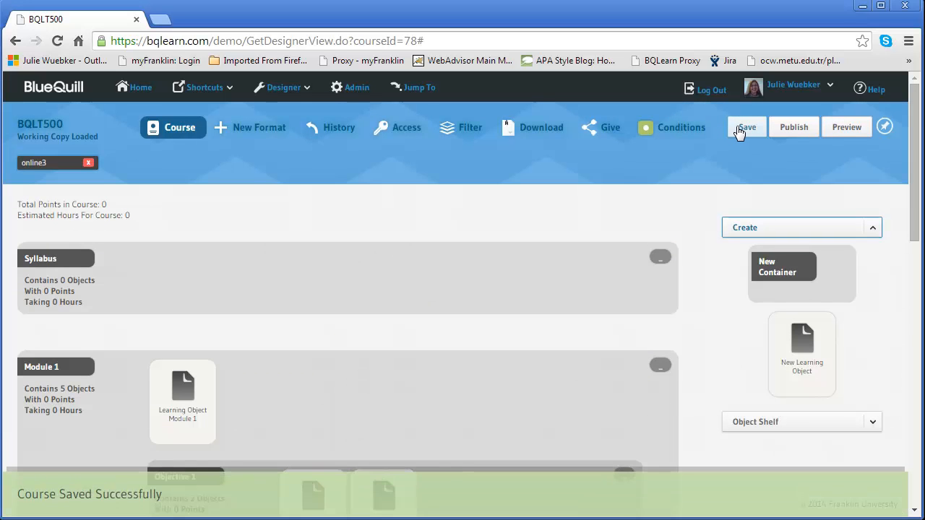